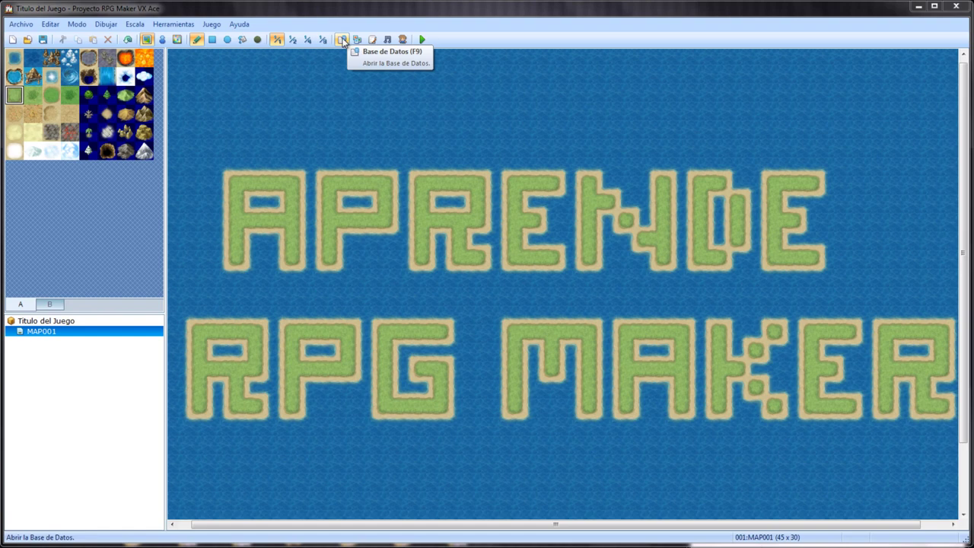
Open the project database and look over its data categories from Personajes through to the last ones
{"action": "left_click", "coordinate": [343, 42]}
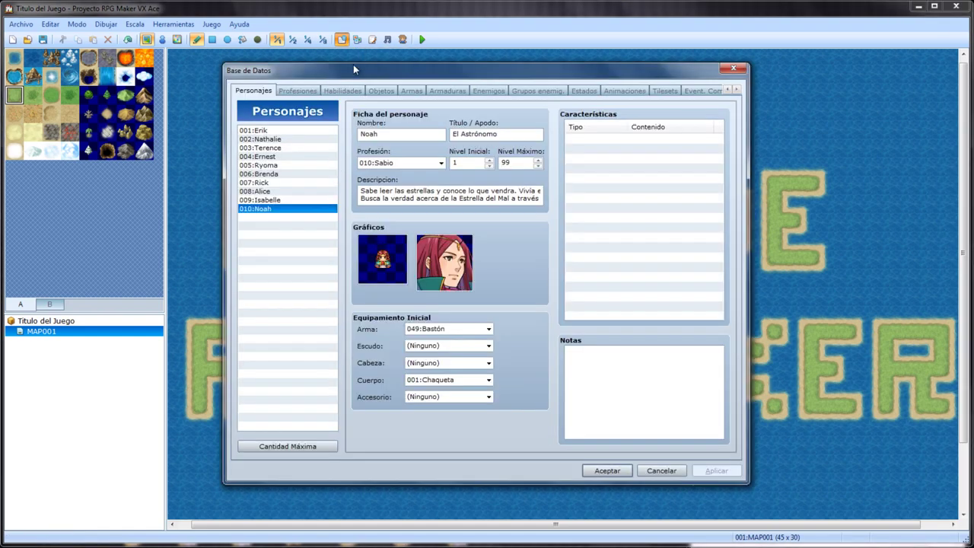
{"action": "left_click_drag", "start_coordinate": [353, 73], "coordinate": [371, 78]}
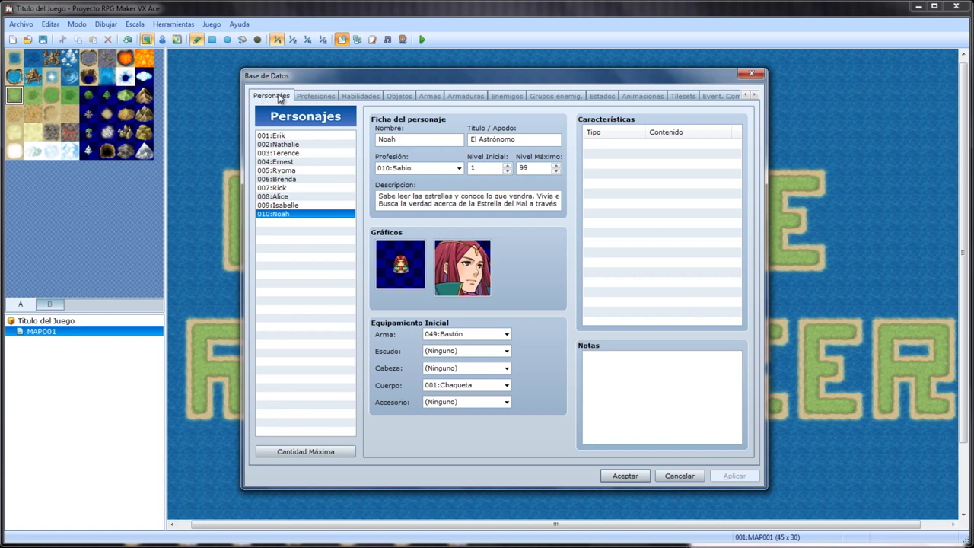
{"action": "left_click", "coordinate": [317, 96]}
{"action": "left_click", "coordinate": [287, 96]}
{"action": "left_click", "coordinate": [752, 96]}
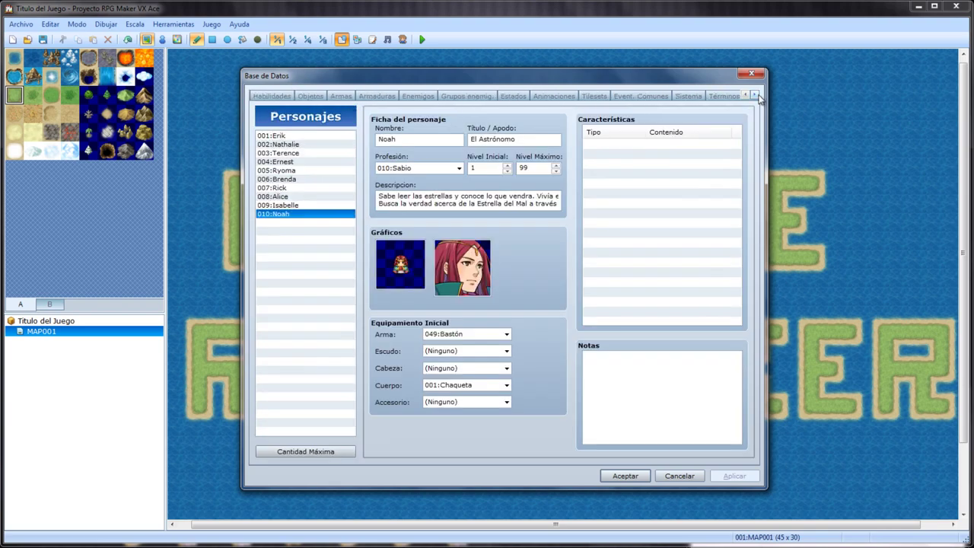
{"action": "left_click", "coordinate": [752, 96]}
{"action": "left_click", "coordinate": [746, 96]}
{"action": "left_click", "coordinate": [746, 96]}
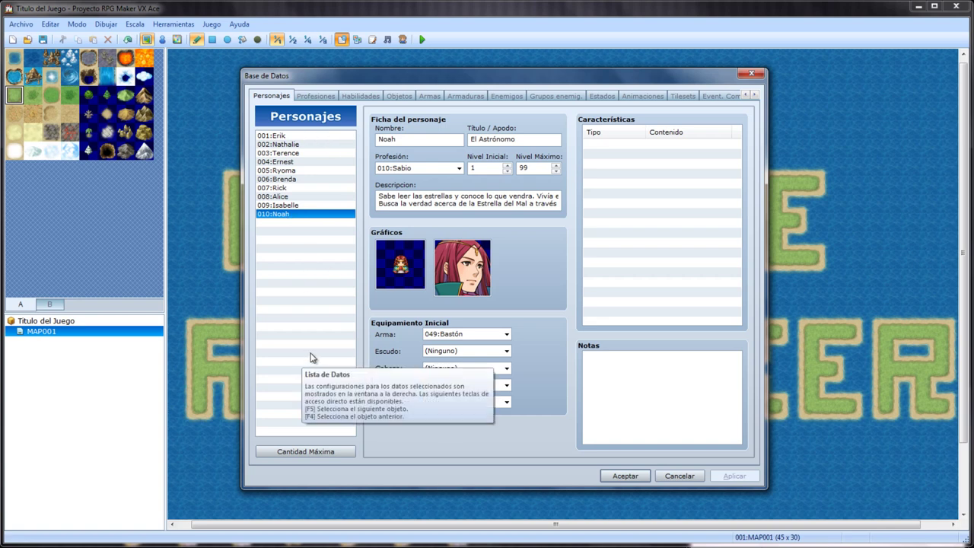
Set the maximum number of characters in the database to 11
{"action": "left_click", "coordinate": [307, 452]}
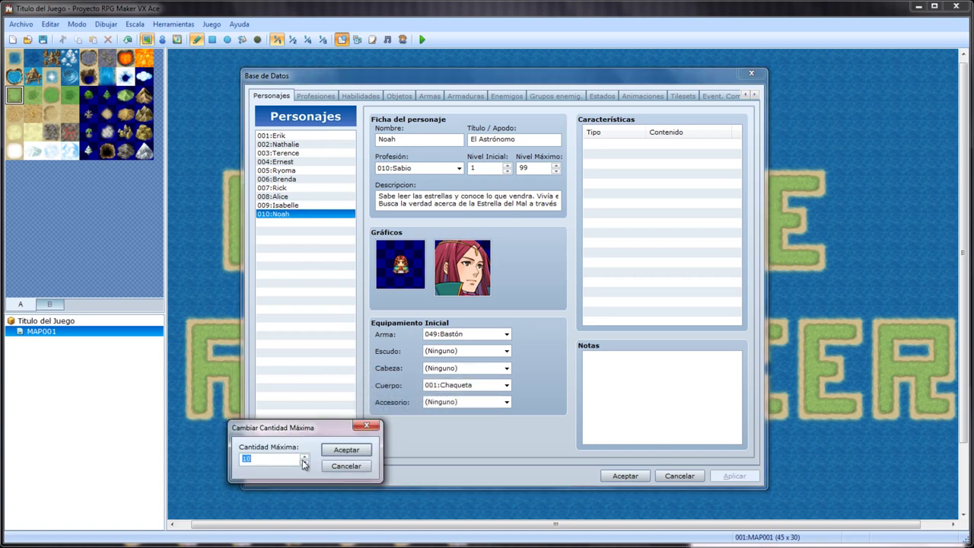
{"action": "left_click", "coordinate": [302, 457]}
{"action": "type", "text": "20"}
{"action": "double_click", "coordinate": [274, 458]}
{"action": "type", "text": "11"}
{"action": "left_click", "coordinate": [335, 452]}
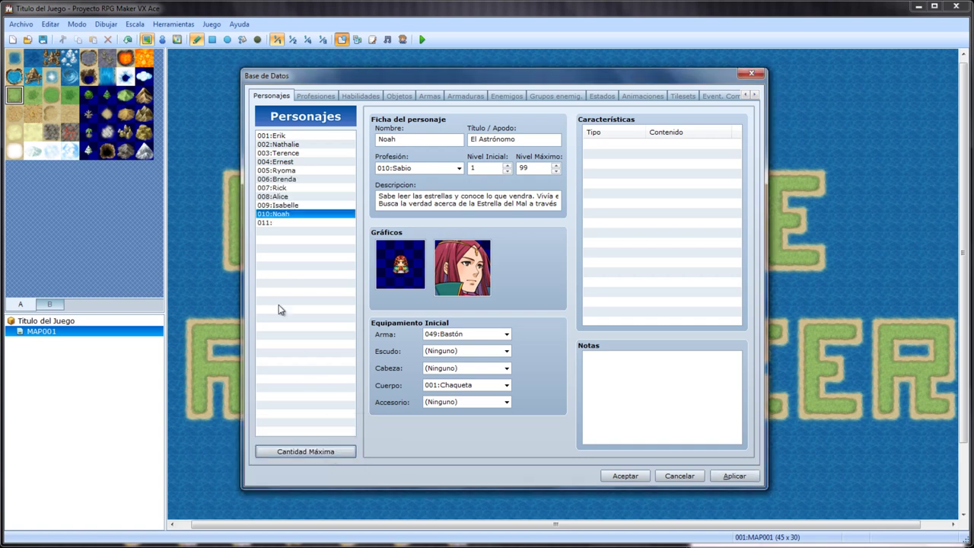
Name the empty character entry 011 "Fray" and give it the title "El Tutor", consulting other characters' titles as examples
{"action": "left_click", "coordinate": [290, 223]}
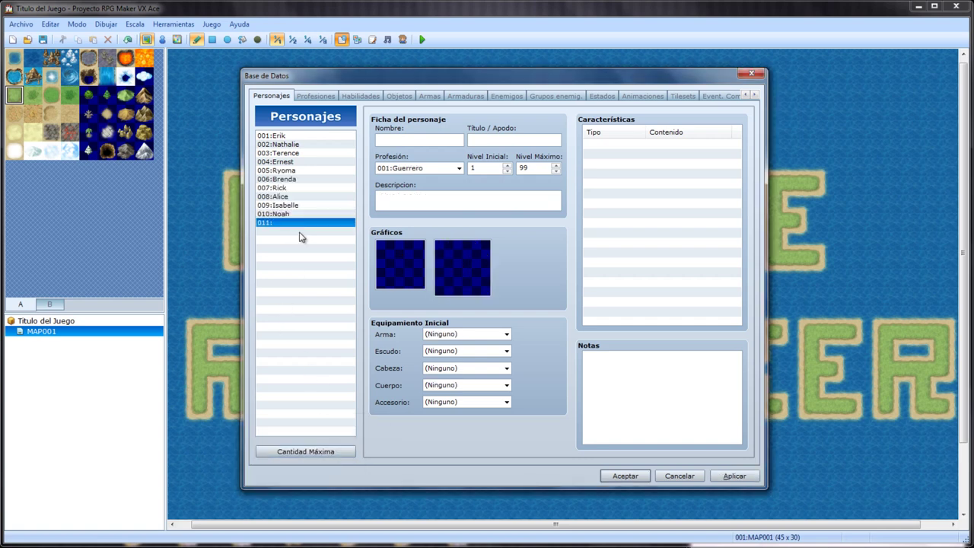
{"action": "left_click", "coordinate": [394, 144]}
{"action": "type", "text": "Fray"}
{"action": "left_click", "coordinate": [311, 170]}
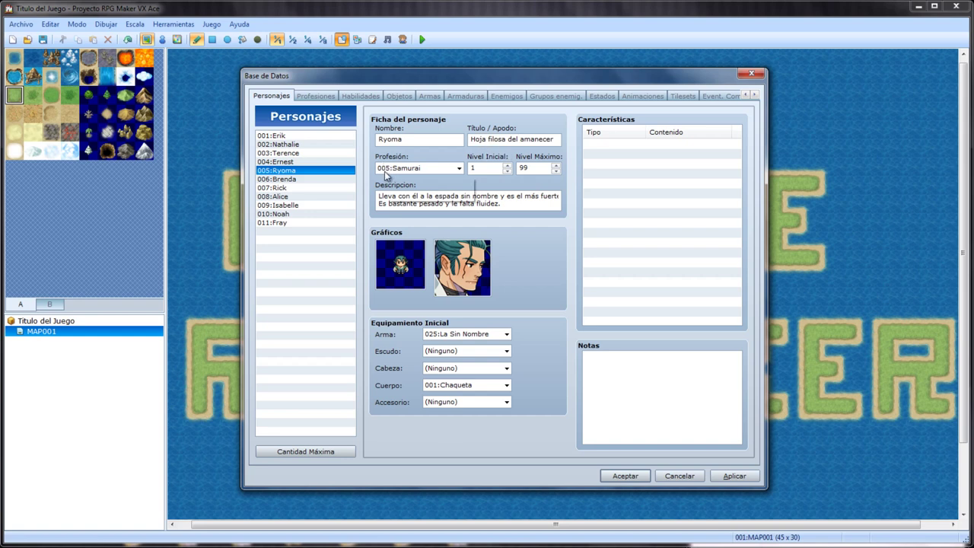
{"action": "left_click", "coordinate": [282, 197]}
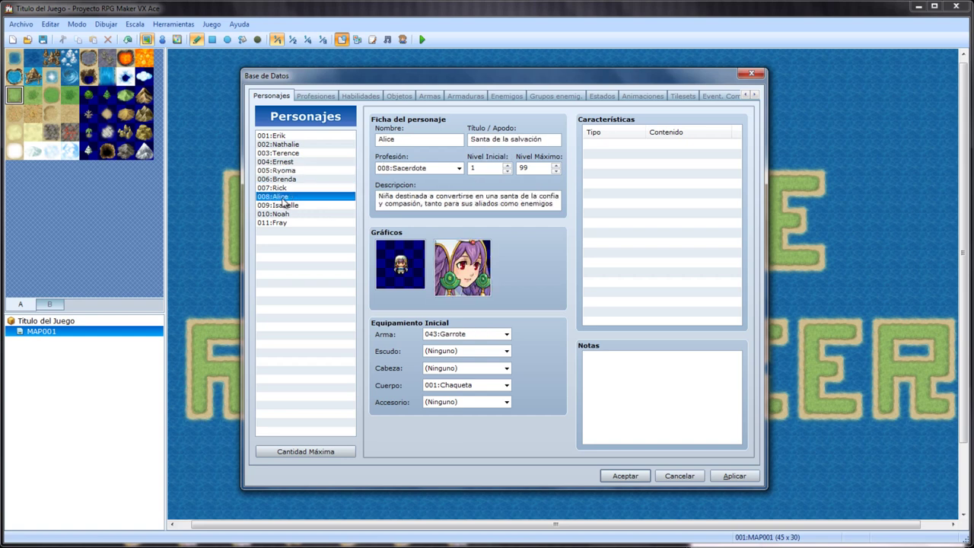
{"action": "left_click", "coordinate": [289, 222]}
{"action": "left_click", "coordinate": [487, 140]}
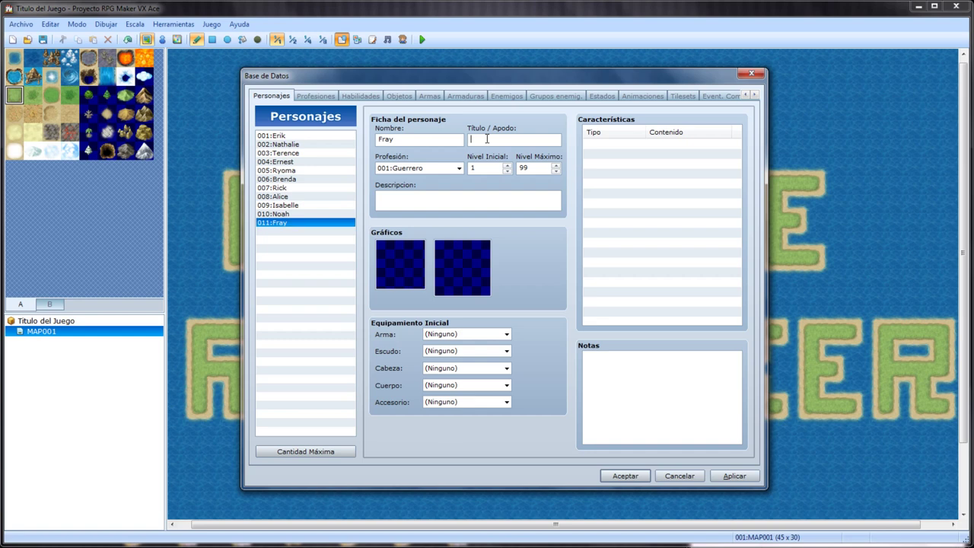
{"action": "type", "text": "El Tutor"}
Assign Fray the profession 010:Sabio and try to set the maximum level to 9999
{"action": "left_click", "coordinate": [429, 170]}
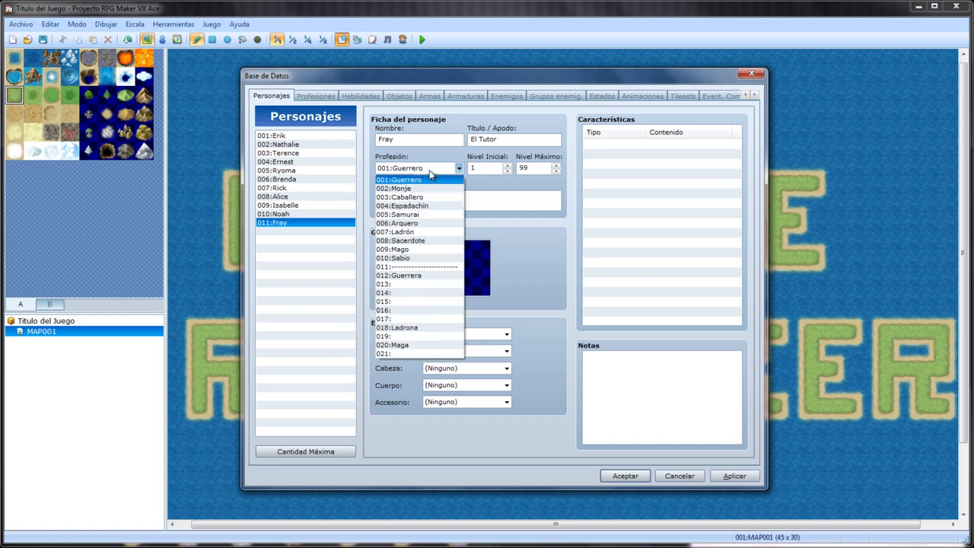
{"action": "left_click", "coordinate": [409, 259]}
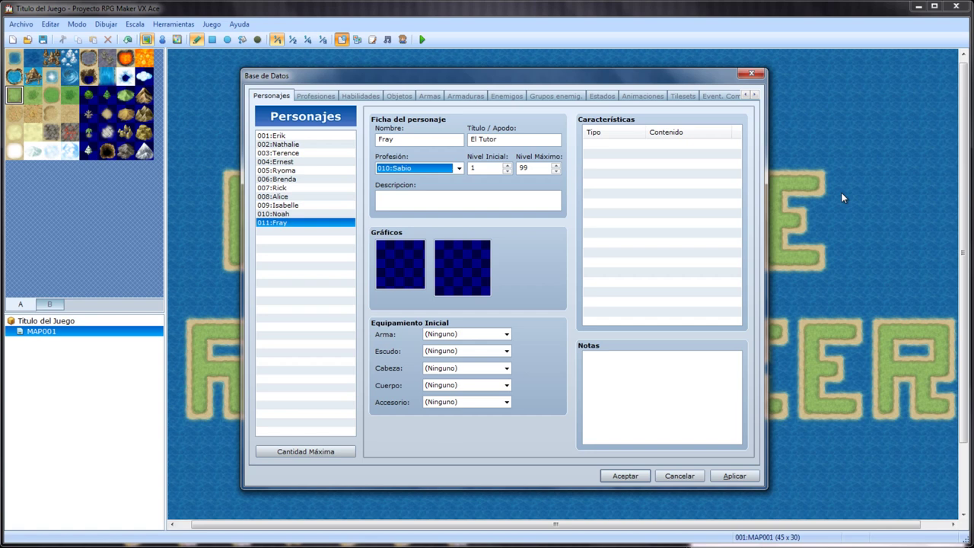
{"action": "double_click", "coordinate": [526, 168]}
{"action": "type", "text": "99999"}
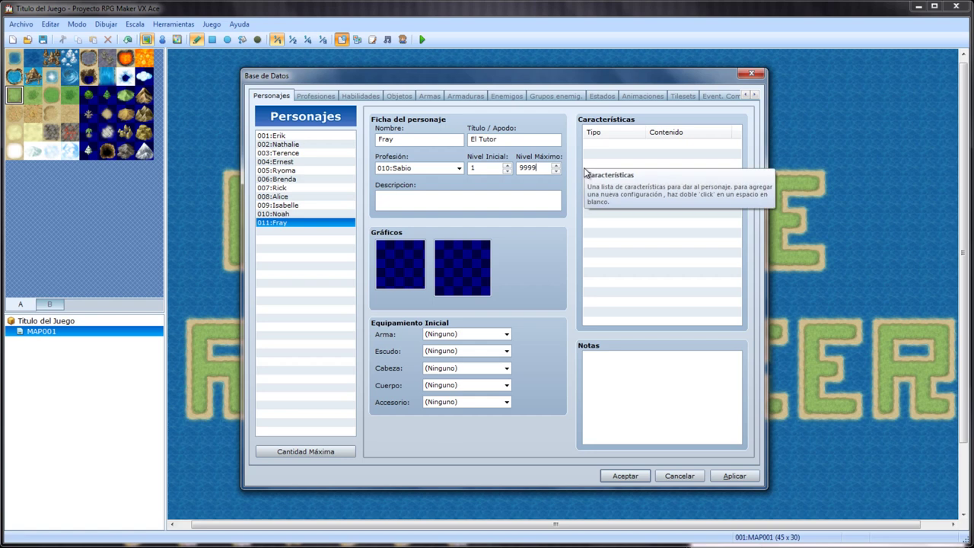
{"action": "left_click", "coordinate": [509, 207]}
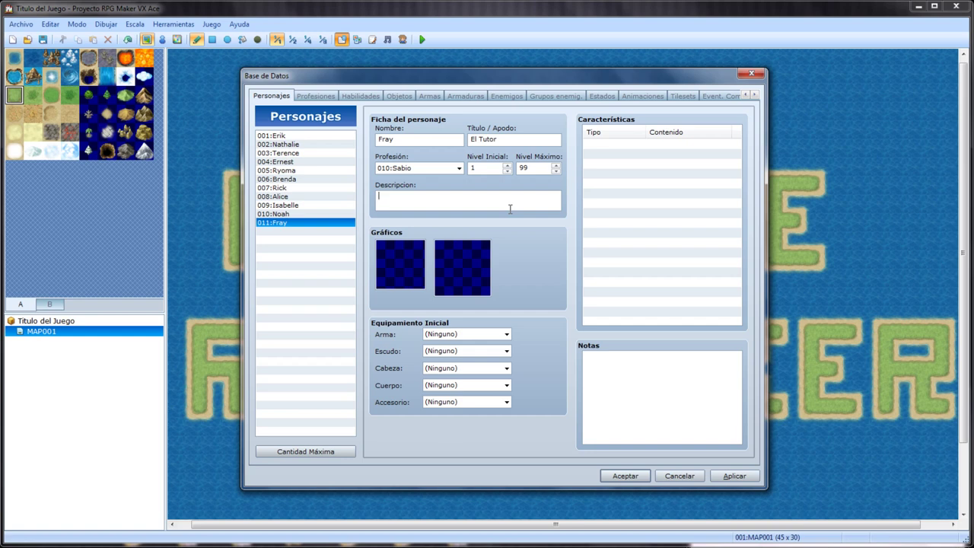
{"action": "key", "text": "shift+Tab"}
{"action": "left_click", "coordinate": [439, 202]}
{"action": "left_click", "coordinate": [490, 199]}
Assign Fray the walking sprite in the second position of the upper row of the People3 character set
{"action": "double_click", "coordinate": [397, 263]}
{"action": "left_click_drag", "start_coordinate": [426, 217], "coordinate": [429, 264]}
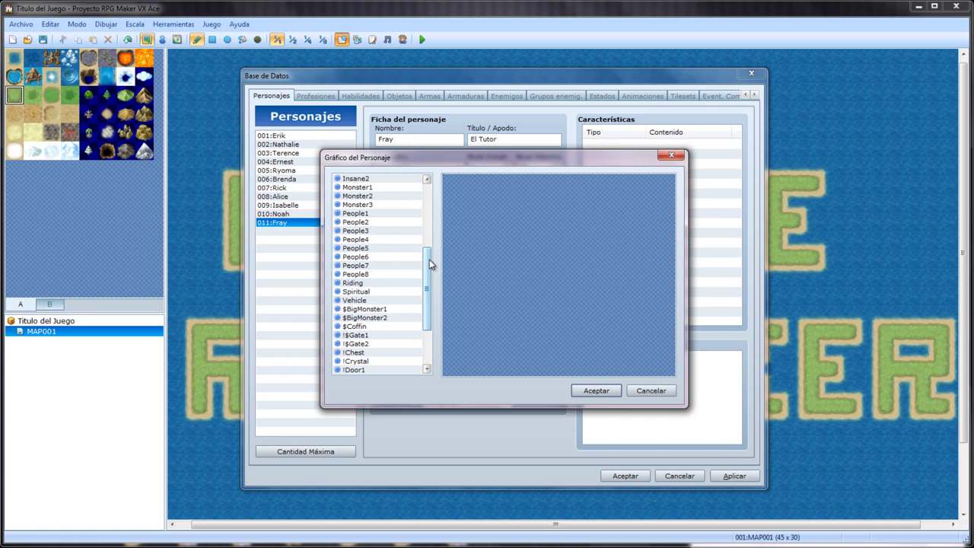
{"action": "left_click", "coordinate": [363, 231]}
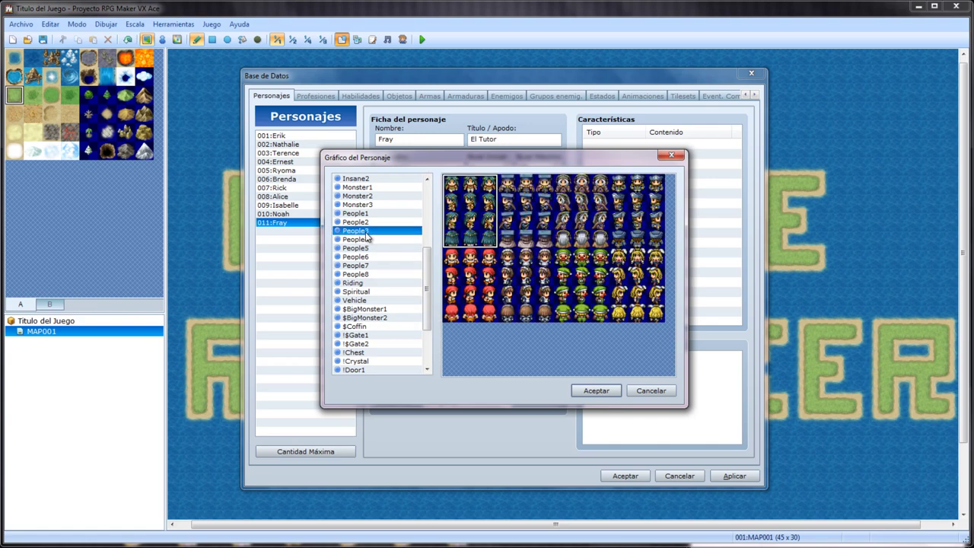
{"action": "left_click", "coordinate": [540, 191]}
{"action": "left_click", "coordinate": [597, 390]}
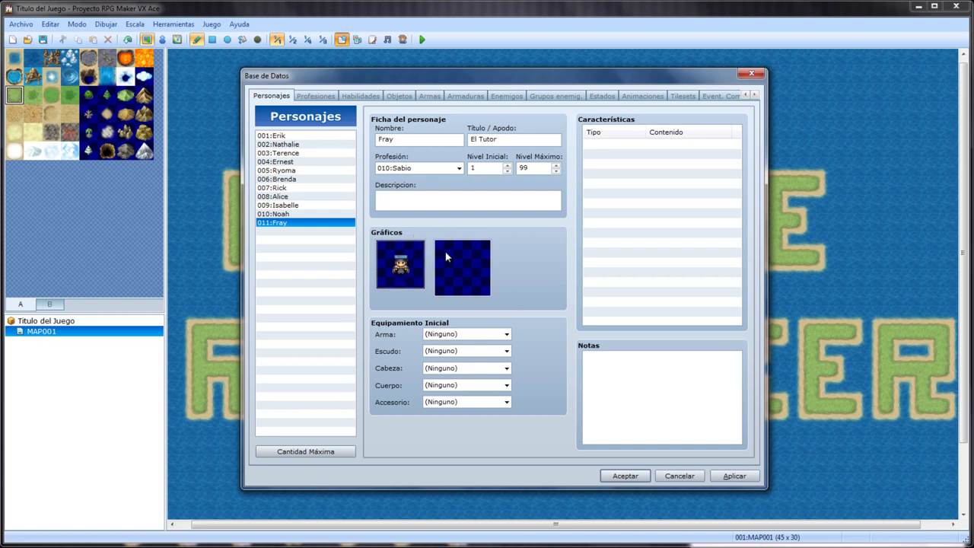
Assign Fray the matching blue-capped portrait, second in the upper row of the People3 face set
{"action": "double_click", "coordinate": [465, 266]}
{"action": "left_click", "coordinate": [378, 258]}
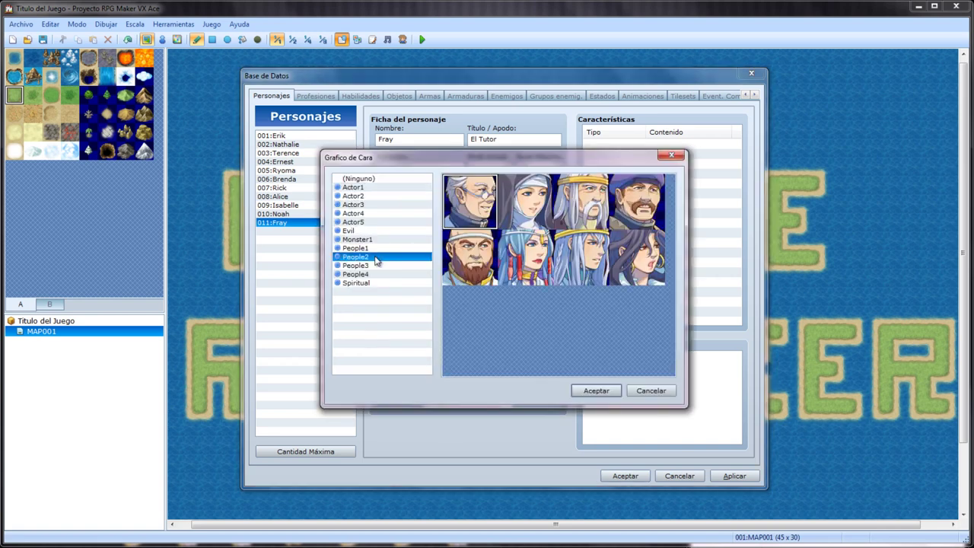
{"action": "left_click", "coordinate": [377, 266]}
{"action": "left_click", "coordinate": [525, 201]}
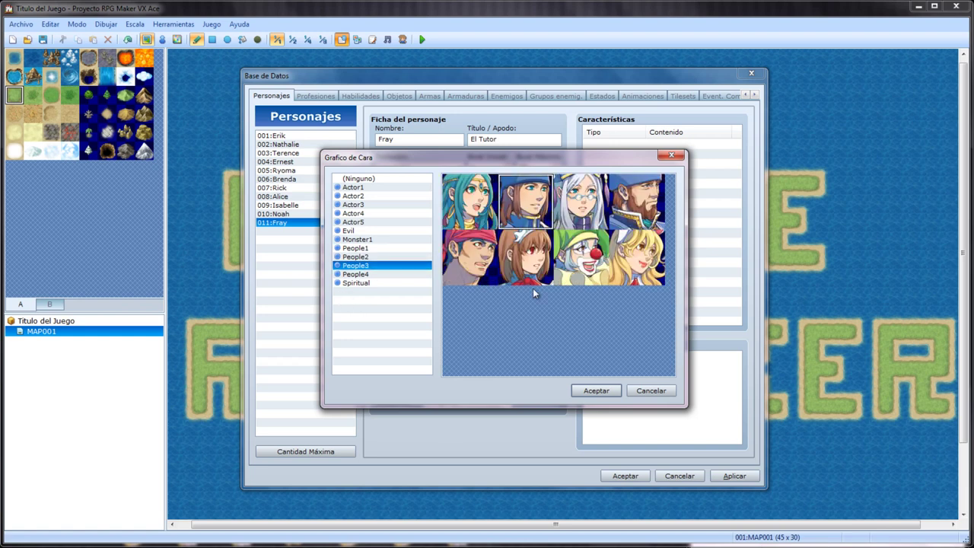
{"action": "left_click", "coordinate": [593, 391]}
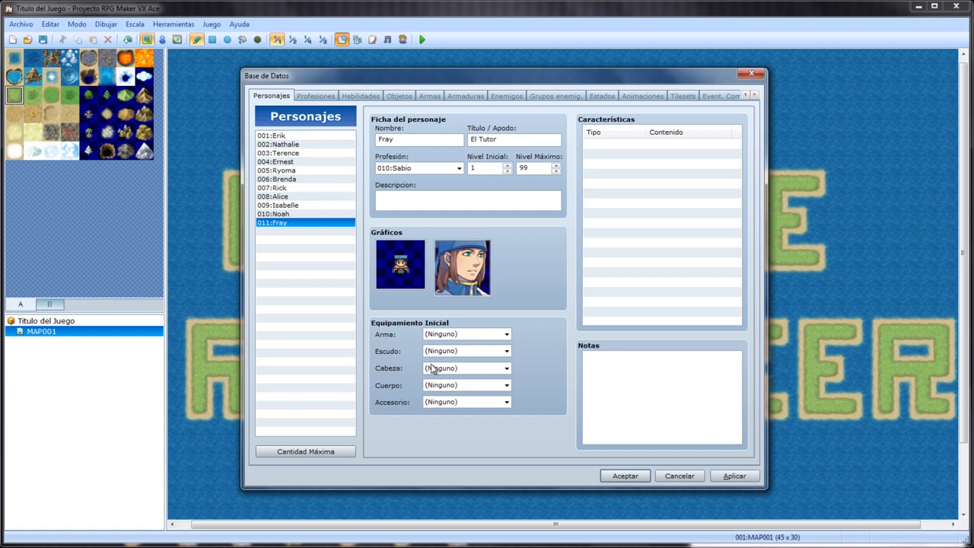
Examine which initial weapons are available to Fray as a Sabio, leaving the weapon as (Ninguno)
{"action": "left_click", "coordinate": [457, 334]}
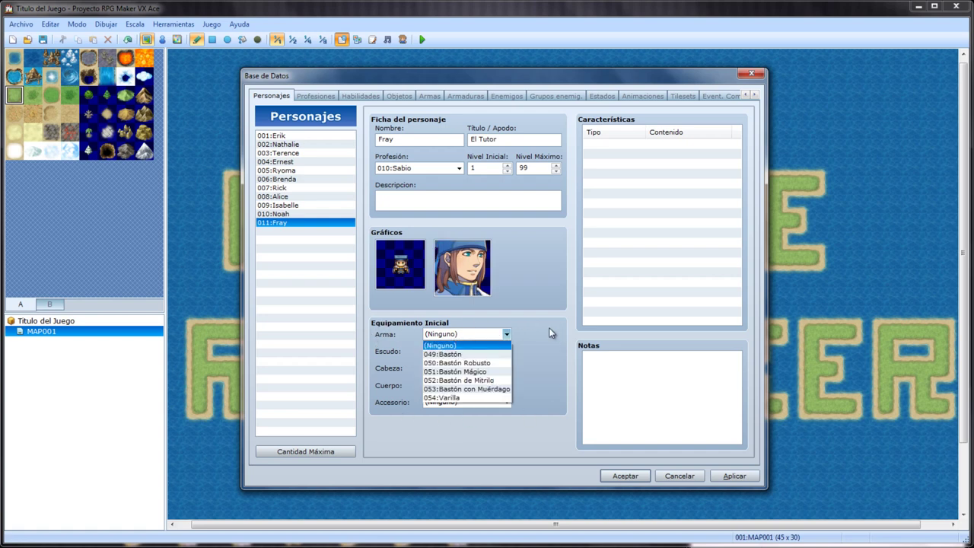
{"action": "left_click", "coordinate": [455, 342]}
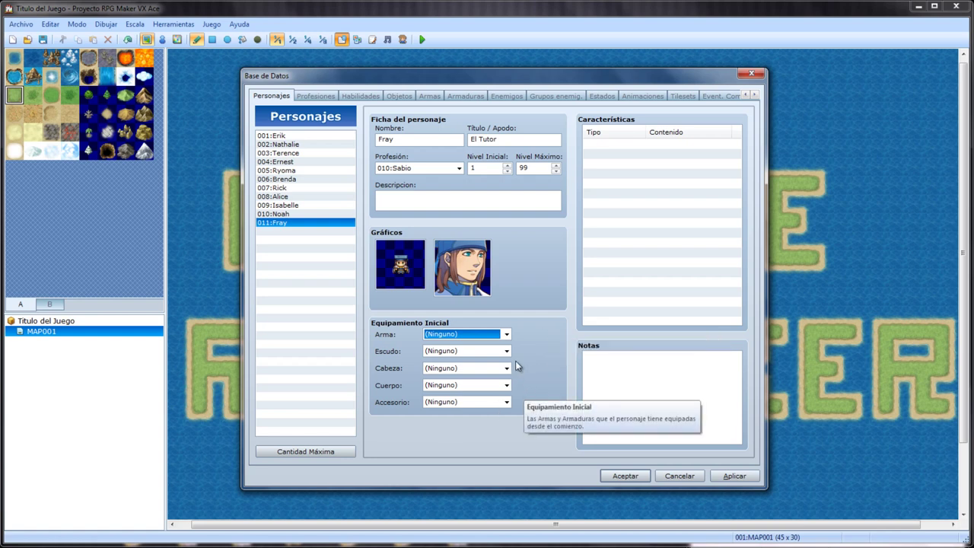
{"action": "left_click", "coordinate": [496, 333]}
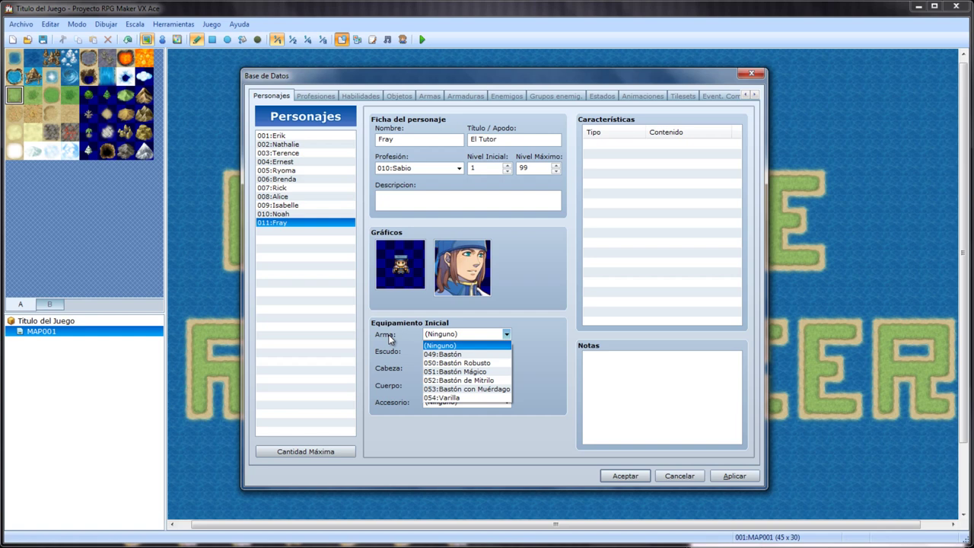
{"action": "left_click", "coordinate": [464, 345]}
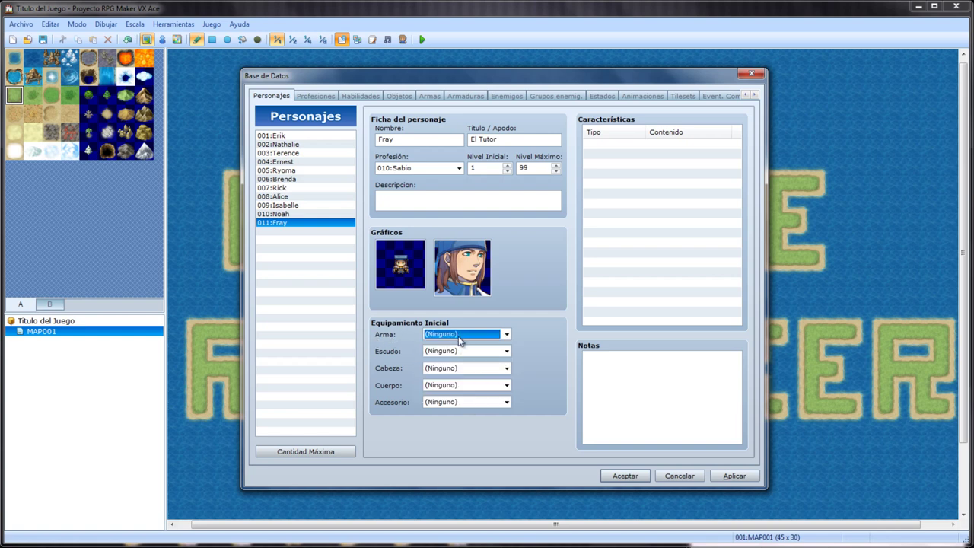
{"action": "left_click", "coordinate": [457, 335]}
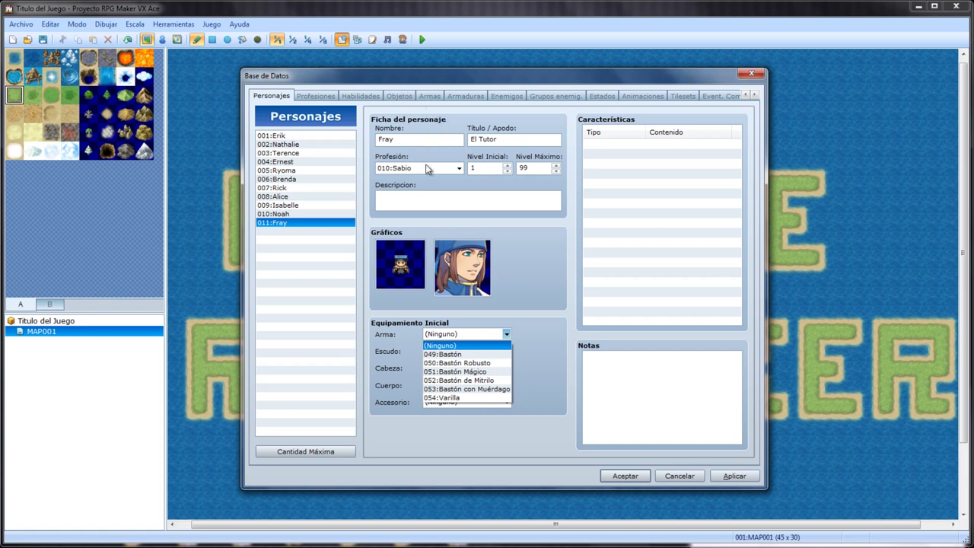
{"action": "left_click", "coordinate": [463, 345]}
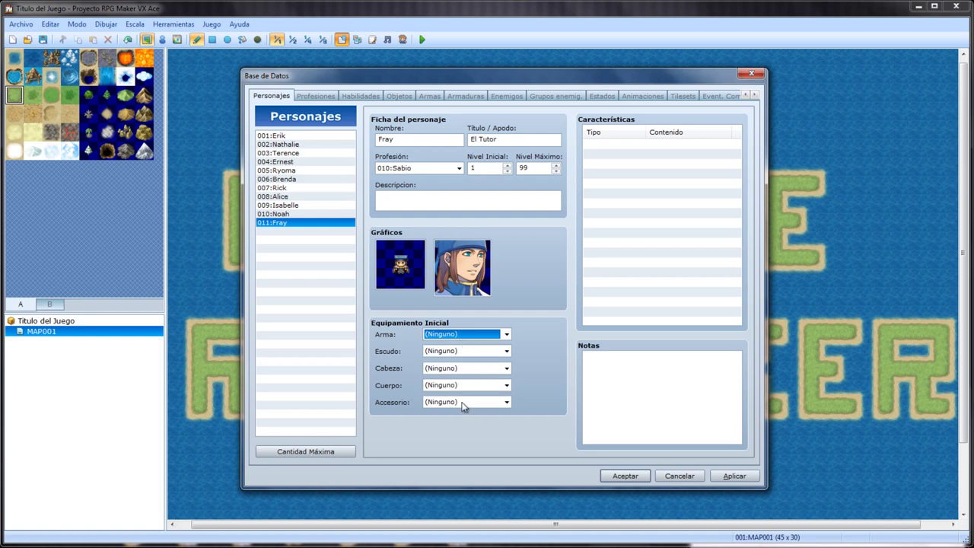
{"action": "left_click", "coordinate": [472, 337]}
{"action": "left_click", "coordinate": [472, 337]}
{"action": "left_click", "coordinate": [472, 337]}
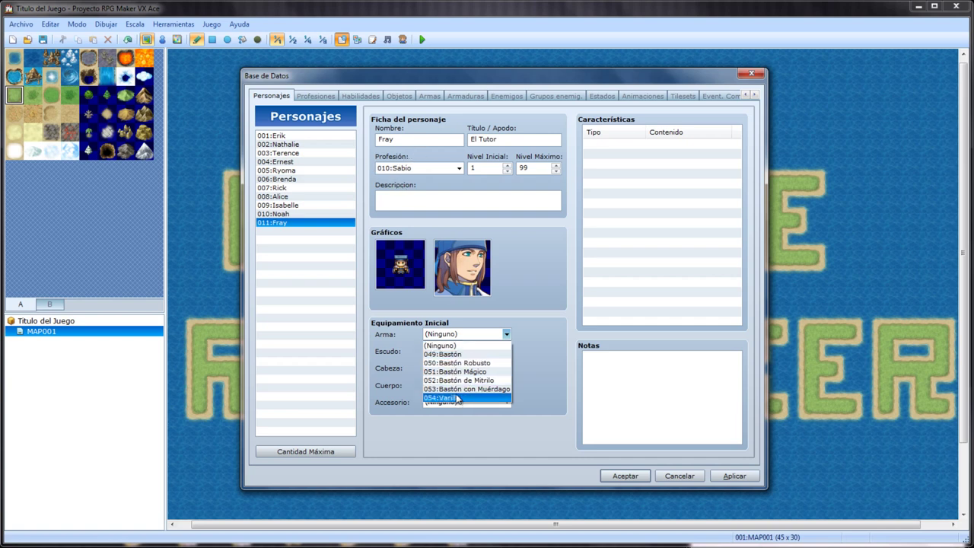
Switch Fray's profession to 001:Guerrero and examine which initial weapons that class offers
{"action": "left_click", "coordinate": [459, 167]}
{"action": "left_click", "coordinate": [459, 168]}
{"action": "left_click", "coordinate": [429, 183]}
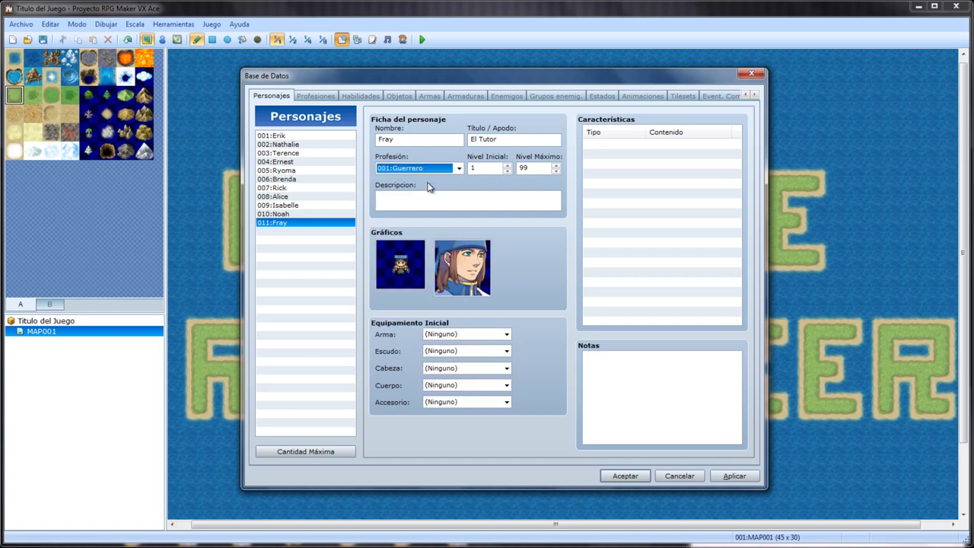
{"action": "left_click", "coordinate": [487, 335]}
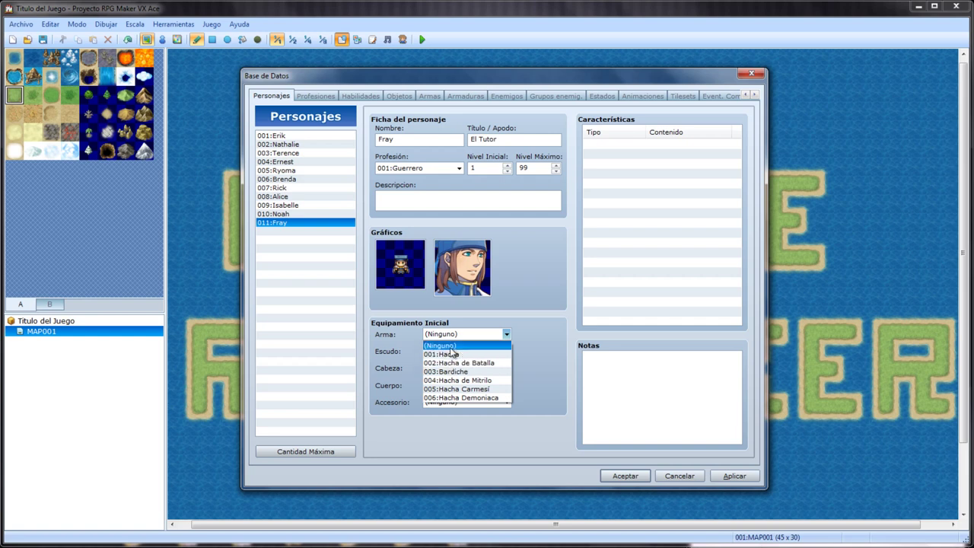
{"action": "left_click", "coordinate": [441, 177]}
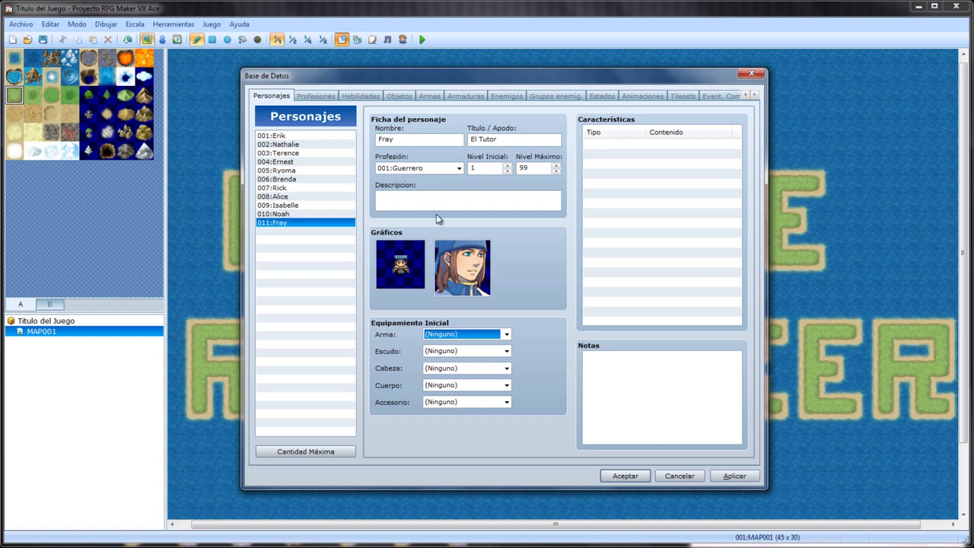
Restore Fray's profession to 010:Sabio
{"action": "left_click", "coordinate": [459, 168]}
{"action": "left_click", "coordinate": [417, 267]}
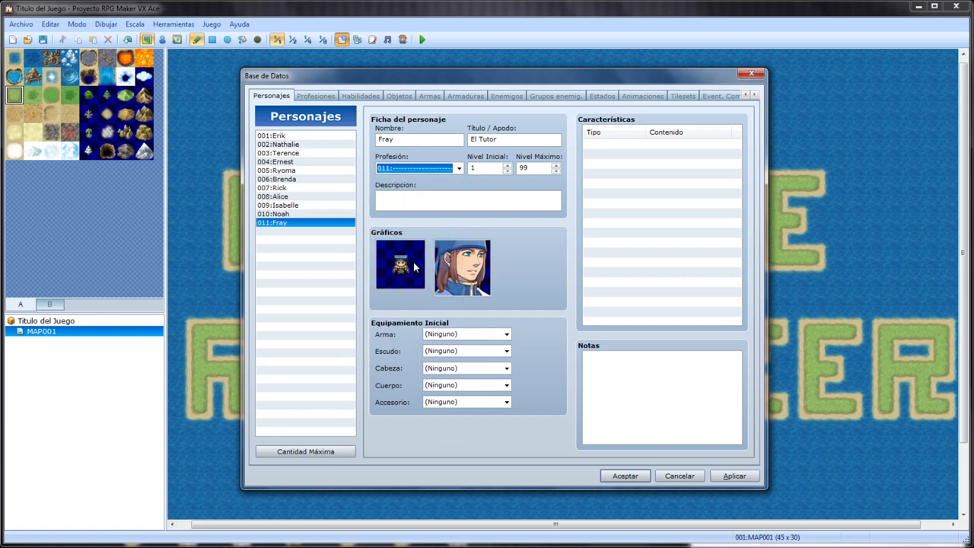
{"action": "left_click", "coordinate": [431, 173]}
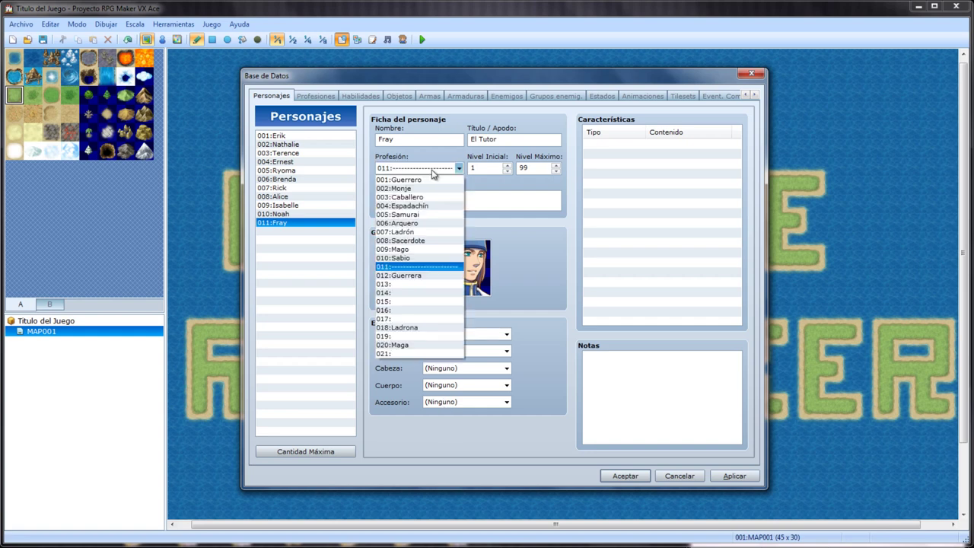
{"action": "left_click", "coordinate": [434, 258]}
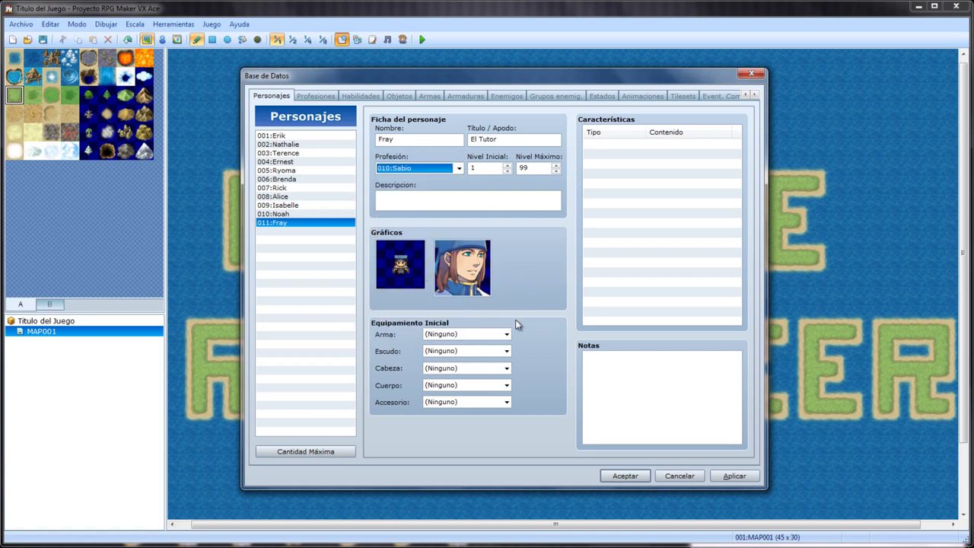
Review Fray's initial weapon and shield choices, keeping both as (Ninguno)
{"action": "left_click", "coordinate": [461, 335]}
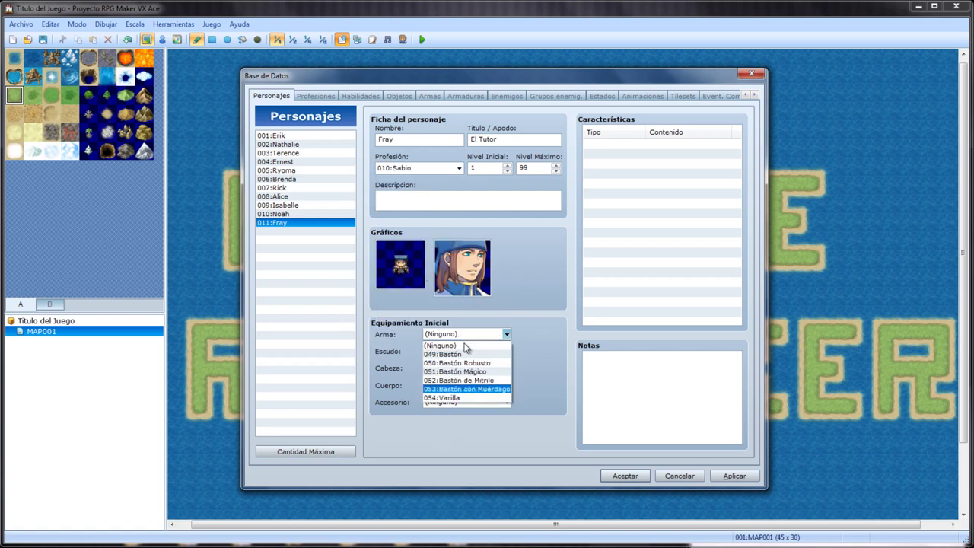
{"action": "left_click", "coordinate": [466, 347]}
{"action": "left_click", "coordinate": [487, 350]}
{"action": "left_click", "coordinate": [468, 351]}
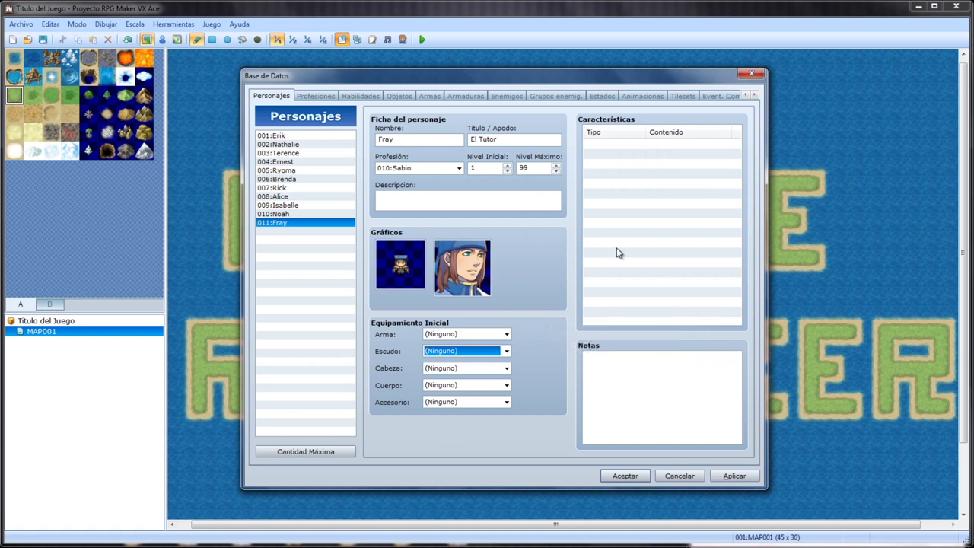
Examine the predefined characteristics of the professions, including Caballero and Sacerdote
{"action": "mouse_move", "coordinate": [545, 264]}
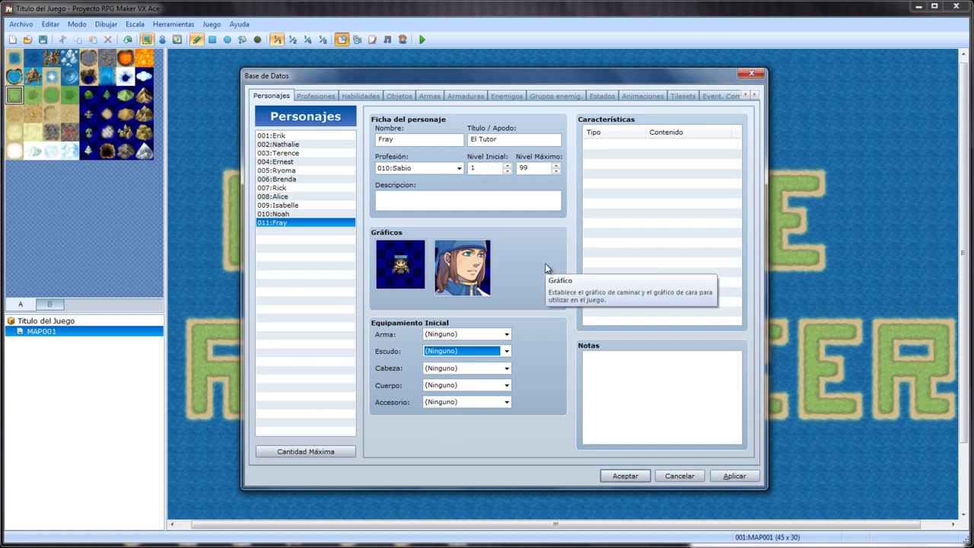
{"action": "left_click", "coordinate": [311, 97]}
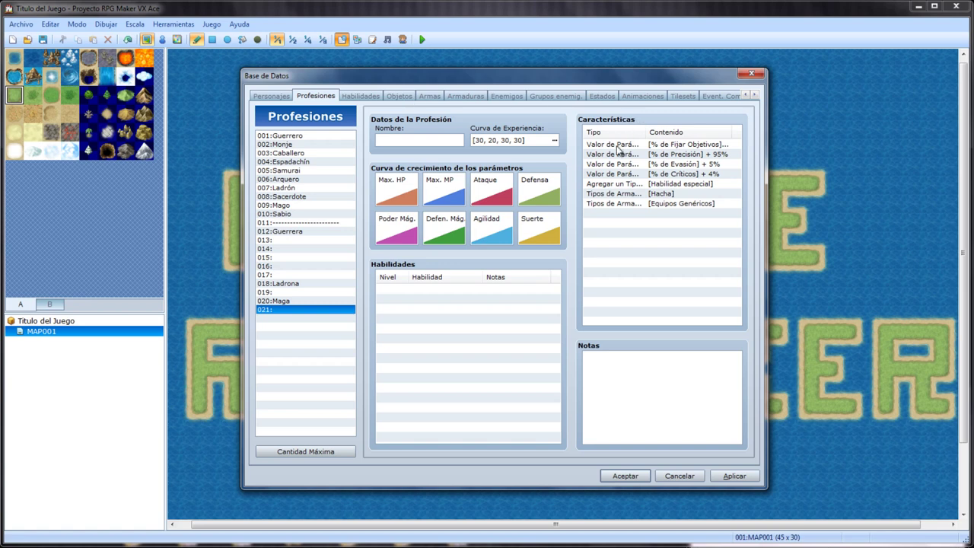
{"action": "left_click", "coordinate": [295, 171]}
{"action": "left_click", "coordinate": [286, 196]}
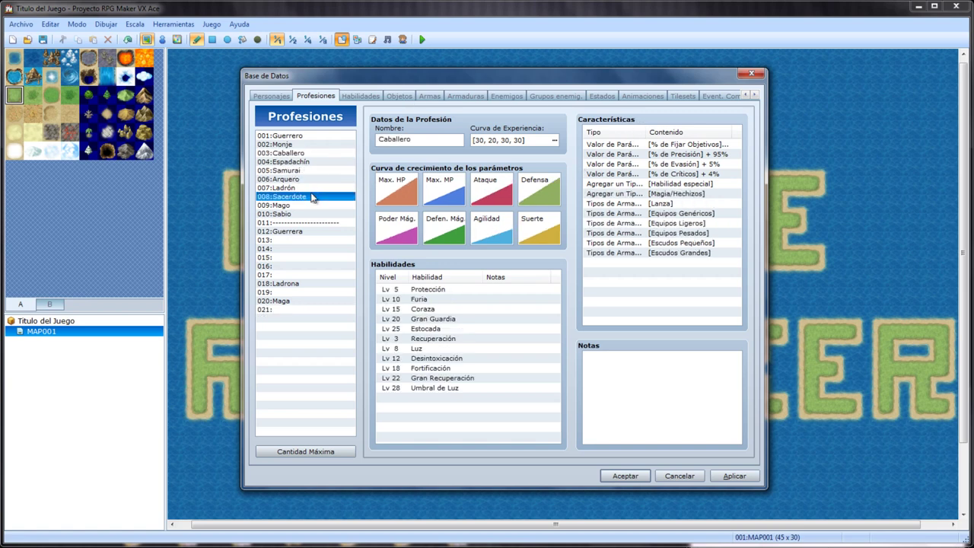
Start a new characteristic for Fray in the first empty row and move its dialog clear of the Características list
{"action": "left_click", "coordinate": [278, 97]}
{"action": "left_click", "coordinate": [652, 171]}
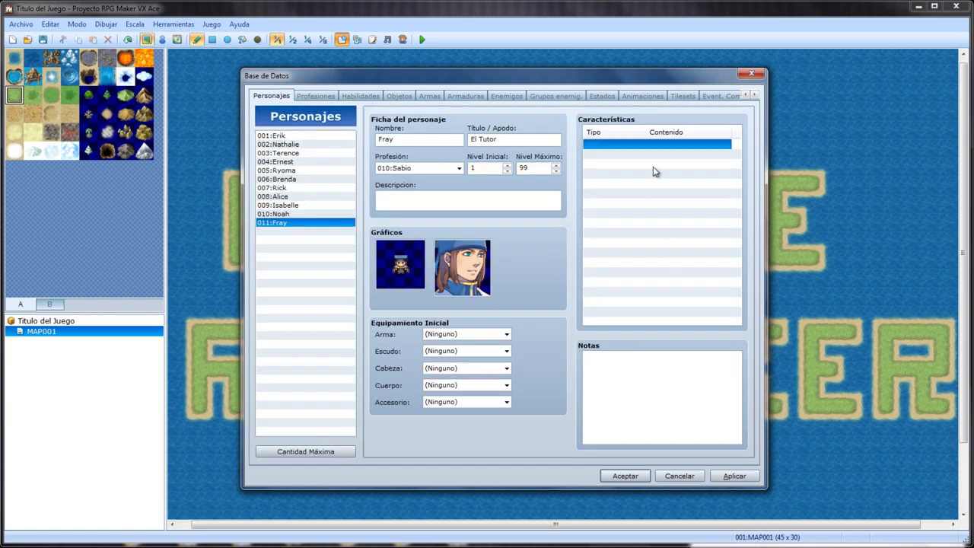
{"action": "double_click", "coordinate": [620, 145]}
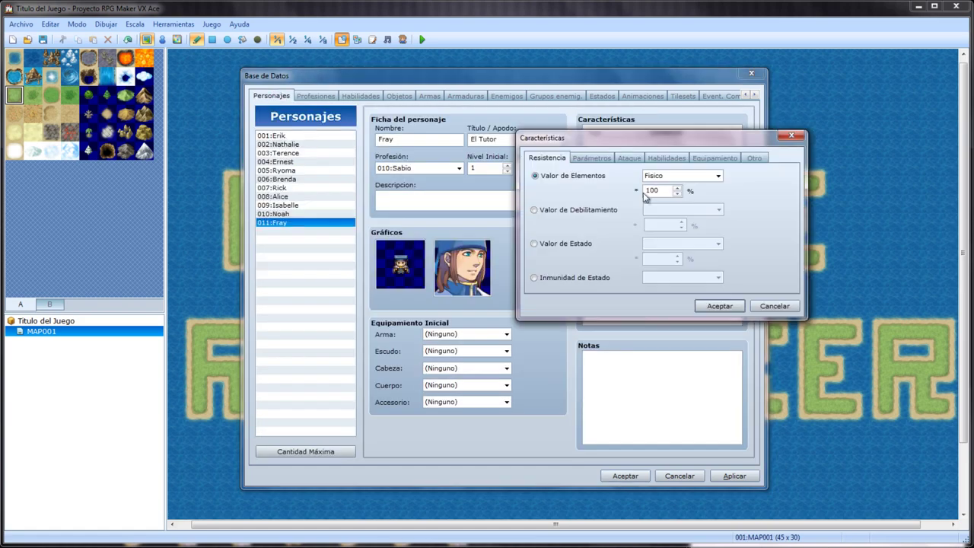
{"action": "left_click_drag", "start_coordinate": [612, 142], "coordinate": [599, 286]}
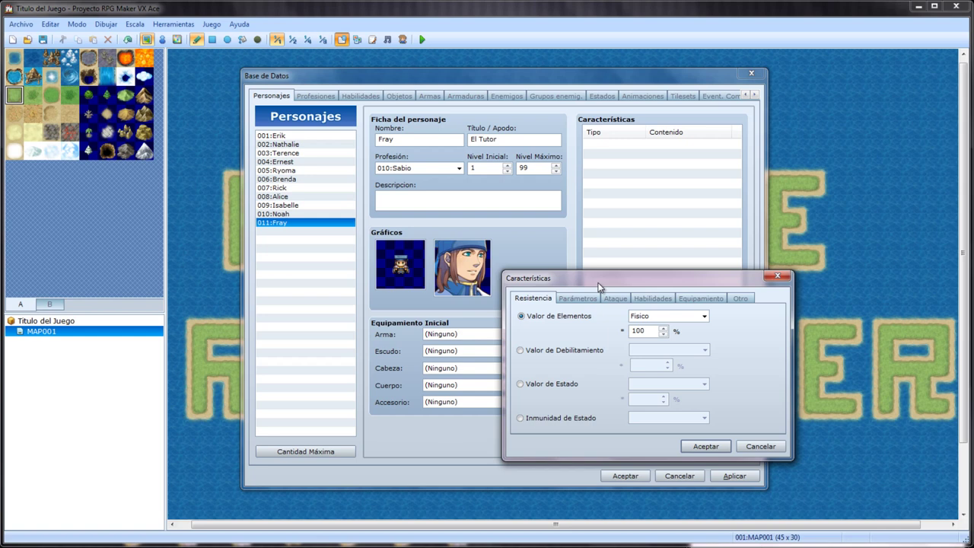
{"action": "mouse_move", "coordinate": [599, 286]}
{"action": "left_mouse_down"}
{"action": "mouse_move", "coordinate": [634, 294]}
{"action": "mouse_move", "coordinate": [618, 289]}
{"action": "left_mouse_up"}
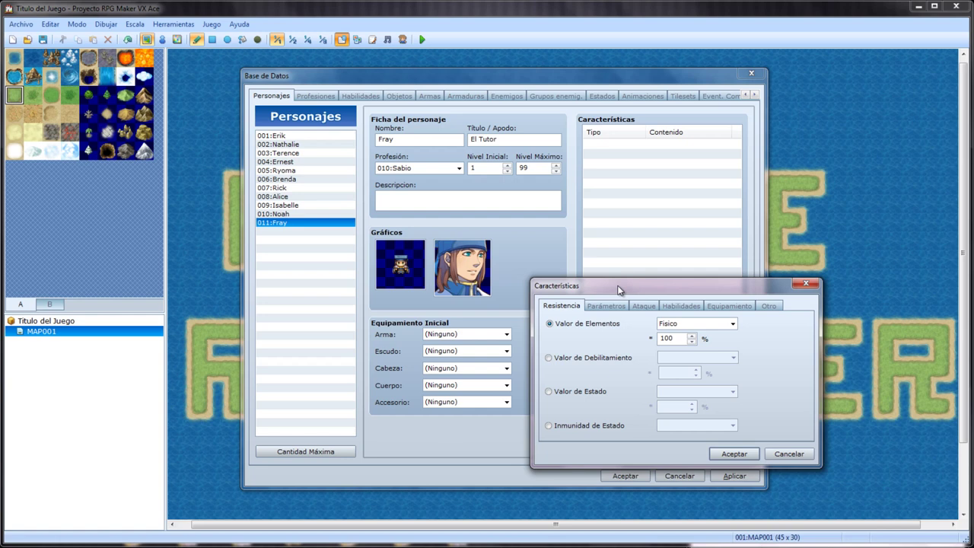
{"action": "left_click_drag", "start_coordinate": [618, 289], "coordinate": [610, 294]}
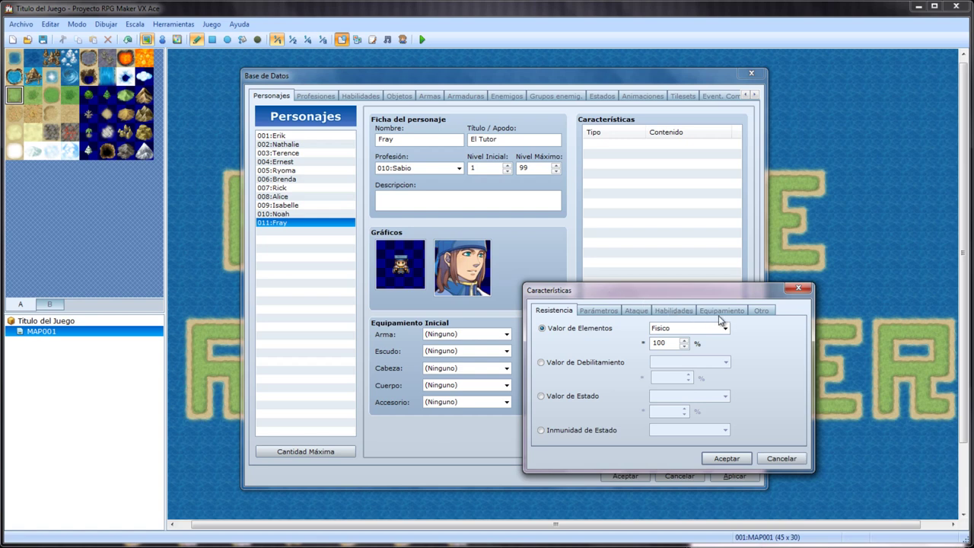
Choose Inmunidad de Estado as the resistance characteristic and set its state to Veneno
{"action": "left_click", "coordinate": [593, 312]}
{"action": "left_click", "coordinate": [567, 312]}
{"action": "left_click", "coordinate": [542, 430]}
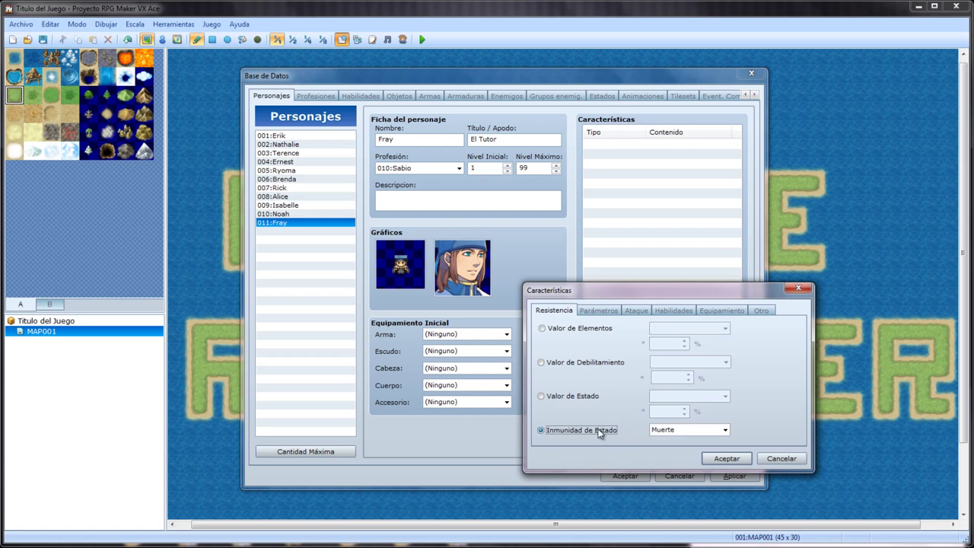
{"action": "left_click", "coordinate": [697, 431]}
{"action": "left_click", "coordinate": [694, 431]}
{"action": "left_click", "coordinate": [694, 431]}
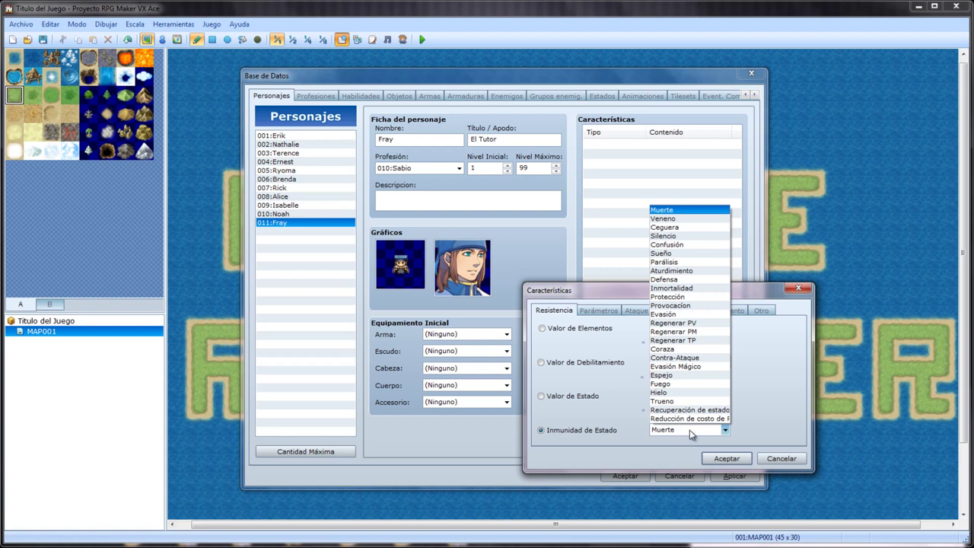
{"action": "left_click", "coordinate": [675, 219]}
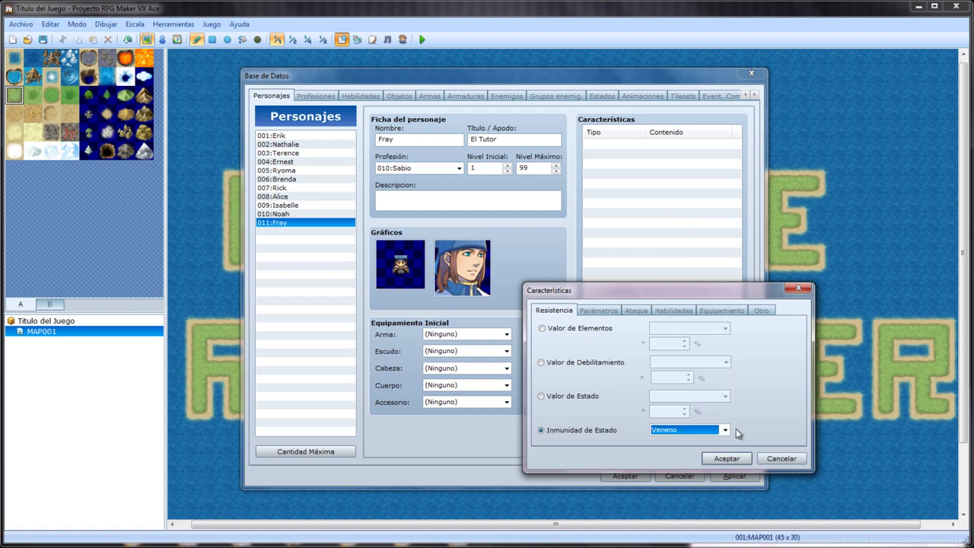
Examine the resistance choices for Valor de Estado, Valor de Debilitamiento and Valor de Elementos
{"action": "left_click", "coordinate": [570, 401]}
{"action": "left_click", "coordinate": [706, 396]}
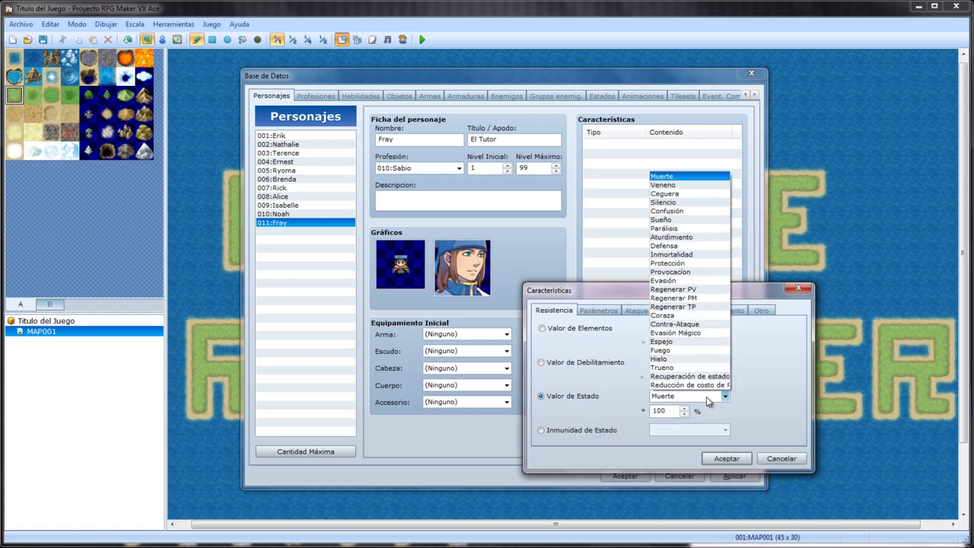
{"action": "left_click", "coordinate": [708, 395]}
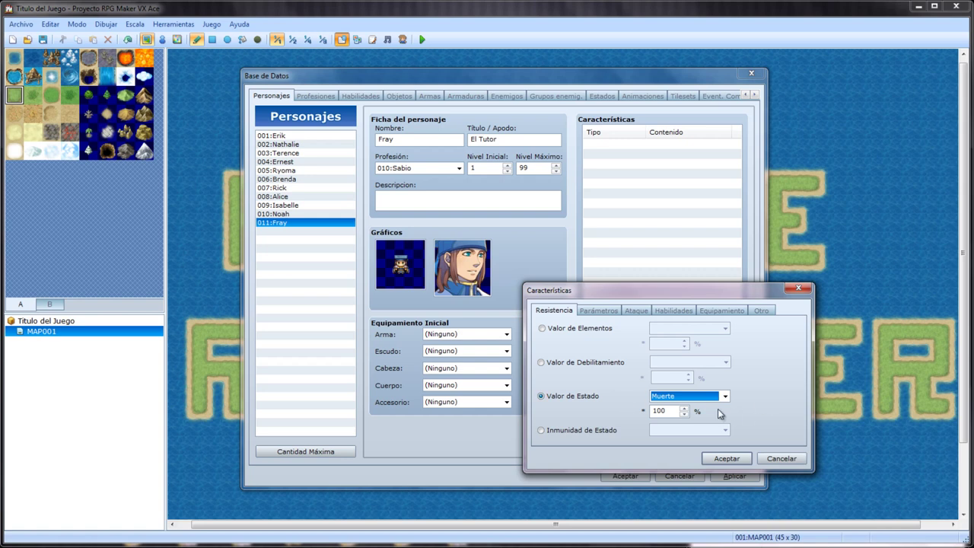
{"action": "left_click", "coordinate": [556, 360]}
{"action": "left_click", "coordinate": [725, 362]}
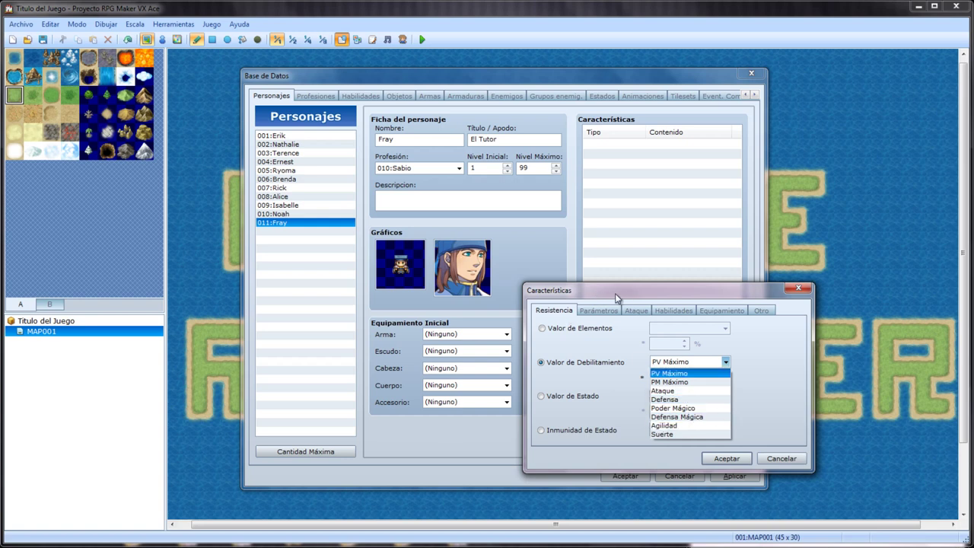
{"action": "left_click", "coordinate": [750, 395]}
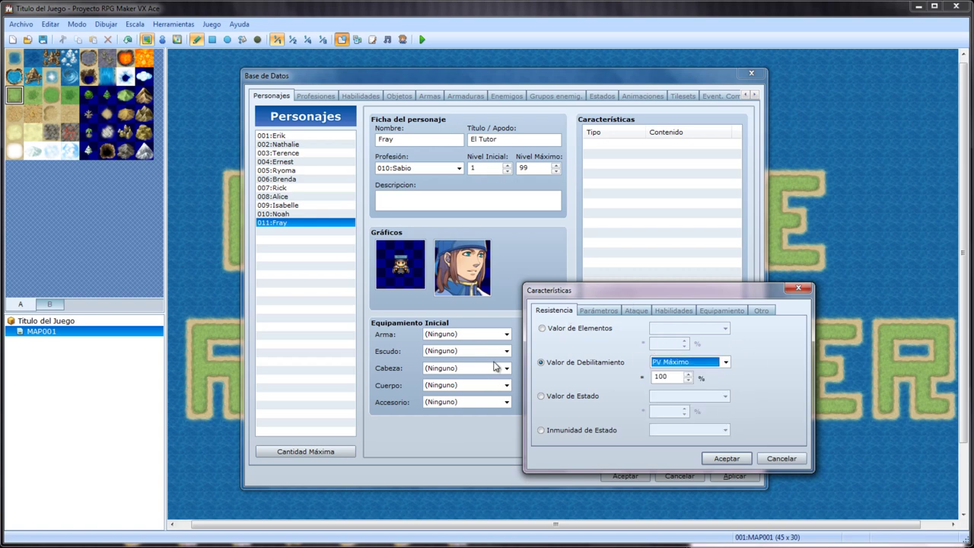
{"action": "left_click", "coordinate": [541, 328]}
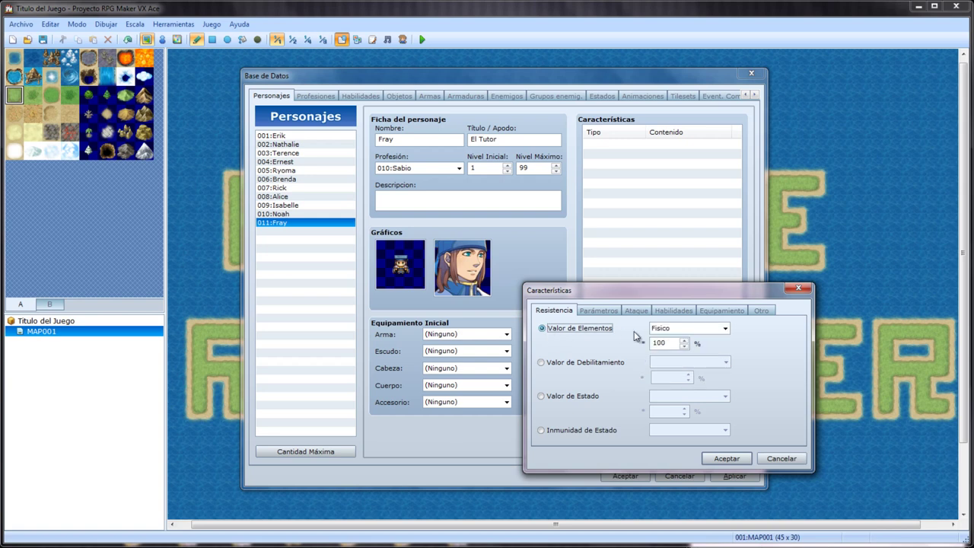
{"action": "left_click", "coordinate": [709, 331]}
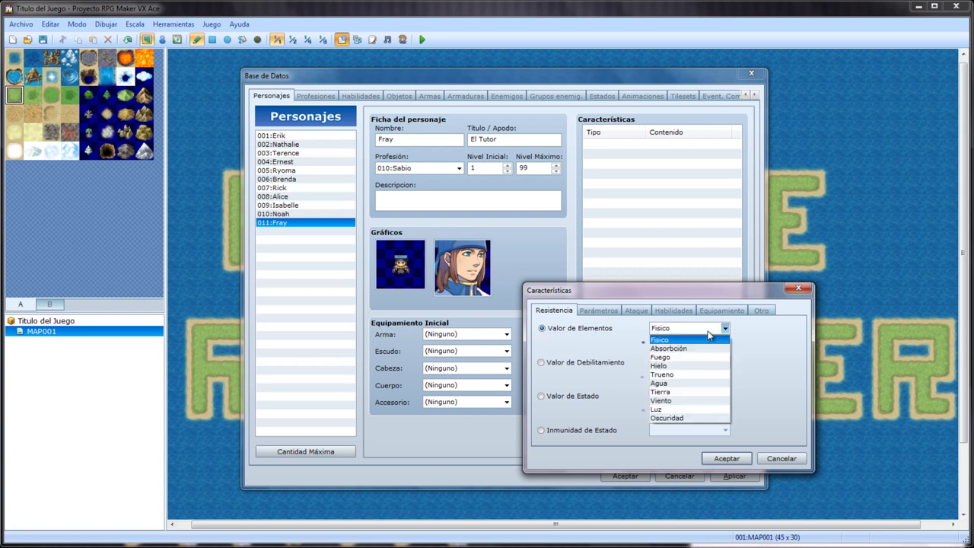
{"action": "left_click", "coordinate": [782, 343]}
Examine the normal, Extras and Especiales options of Valor de Parámetros, keeping % de Fijar Objetivos for Especiales
{"action": "left_click", "coordinate": [598, 310]}
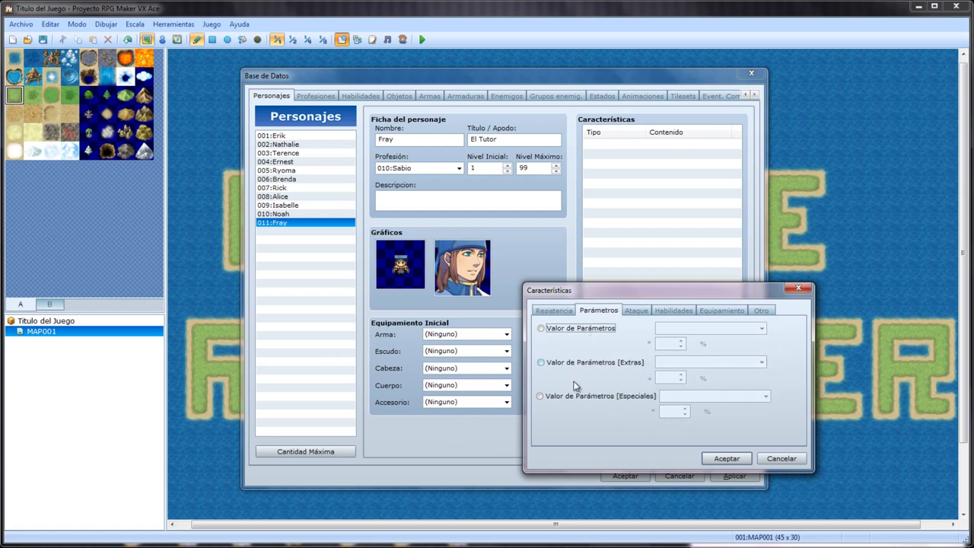
{"action": "left_click", "coordinate": [541, 328]}
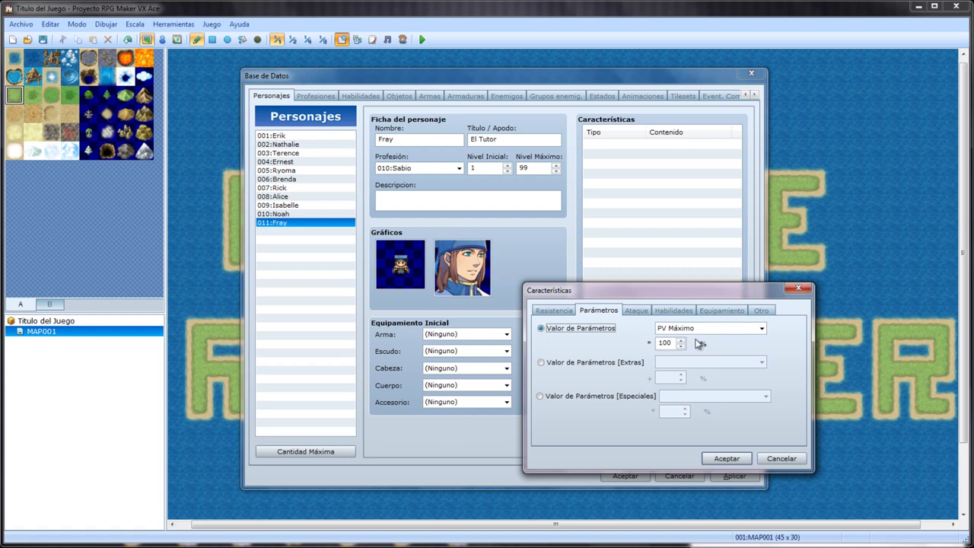
{"action": "left_click", "coordinate": [541, 362]}
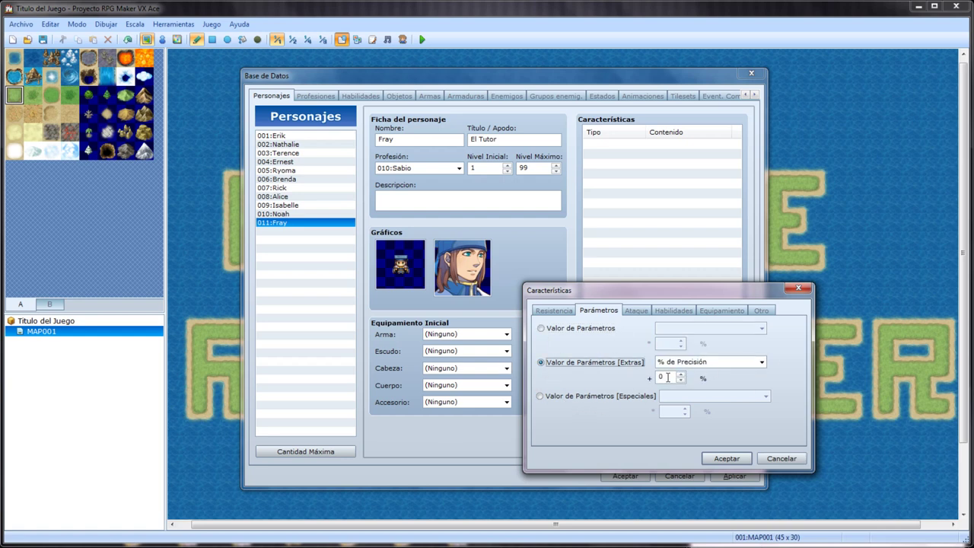
{"action": "left_click", "coordinate": [562, 400]}
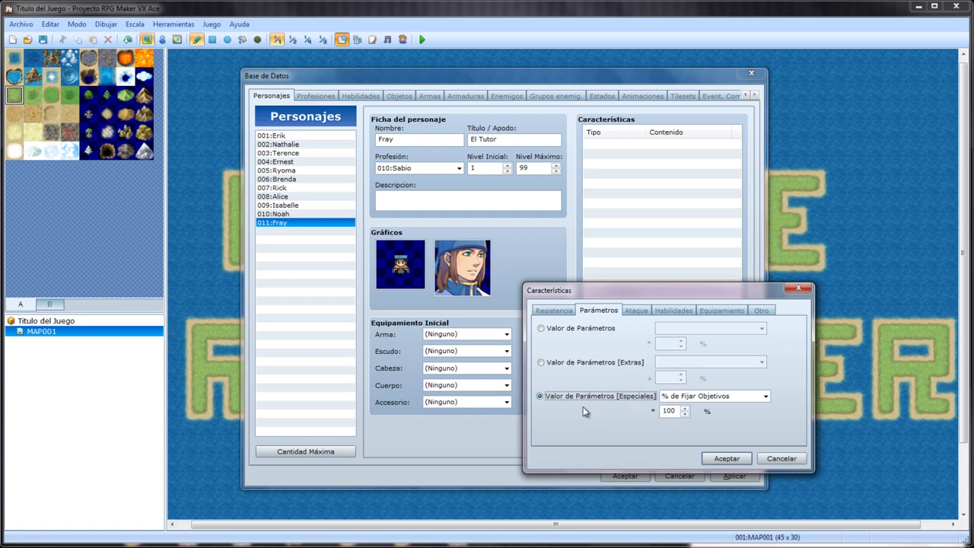
{"action": "left_click", "coordinate": [765, 396]}
{"action": "left_click", "coordinate": [715, 404]}
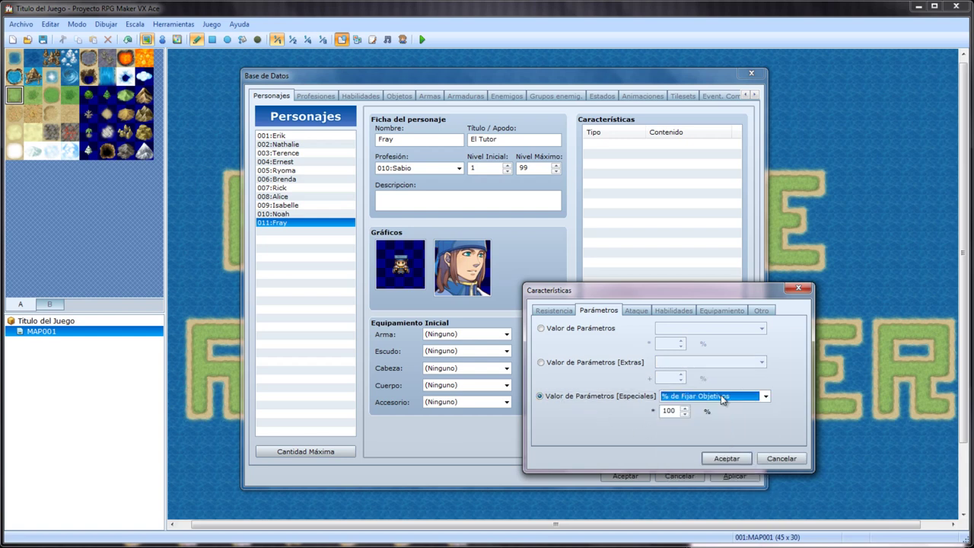
Choose Elemento del Ataque as the attack characteristic and set its element to Tierra
{"action": "left_click", "coordinate": [638, 312]}
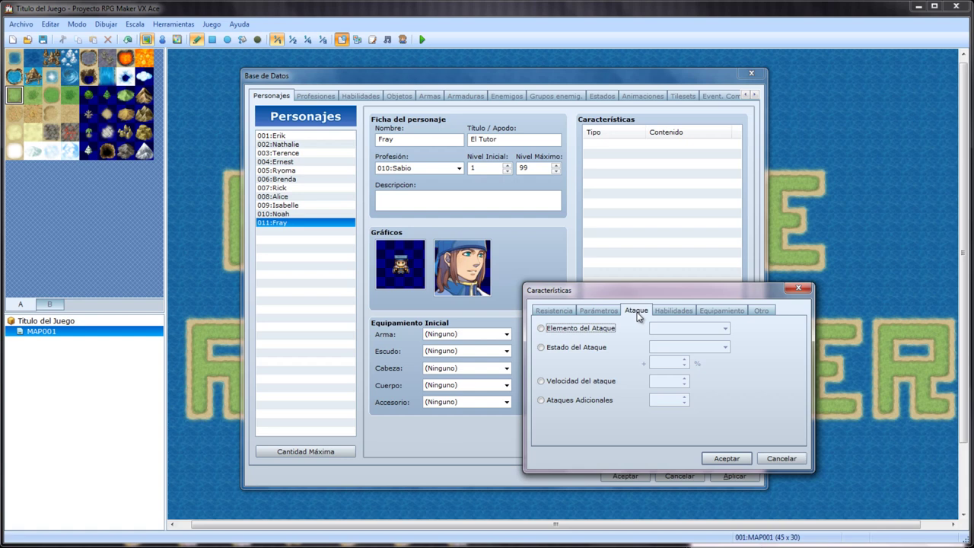
{"action": "left_click", "coordinate": [540, 328]}
{"action": "left_click", "coordinate": [725, 328]}
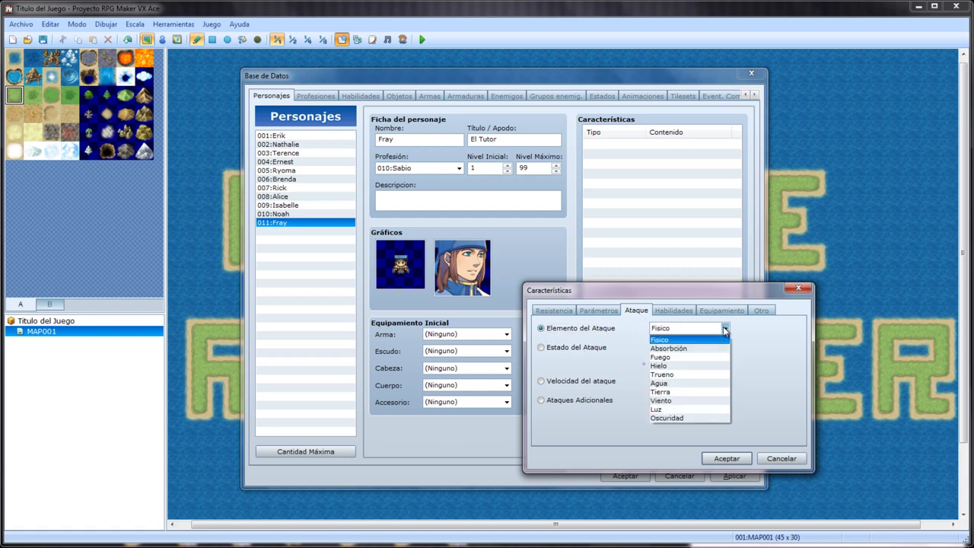
{"action": "left_click", "coordinate": [694, 392]}
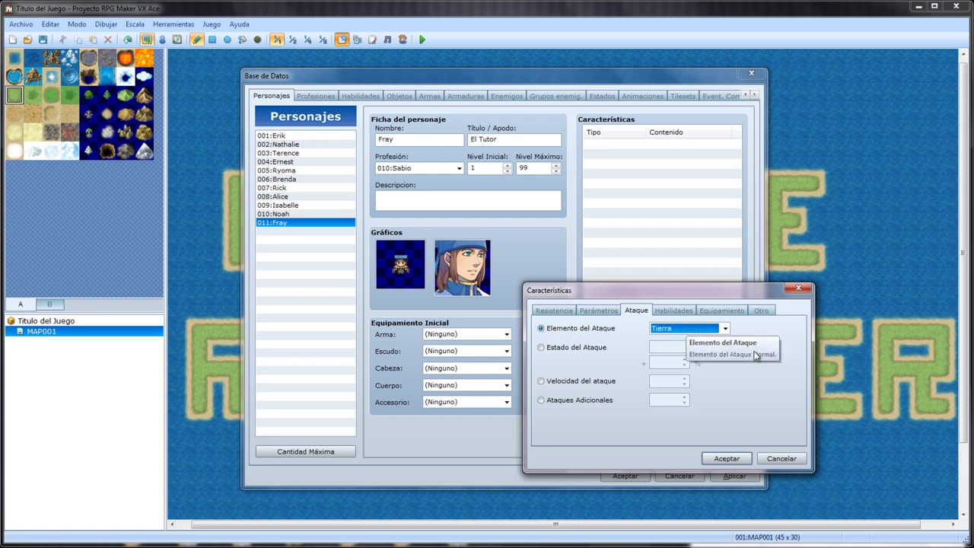
{"action": "left_click", "coordinate": [681, 329]}
{"action": "left_click", "coordinate": [681, 329]}
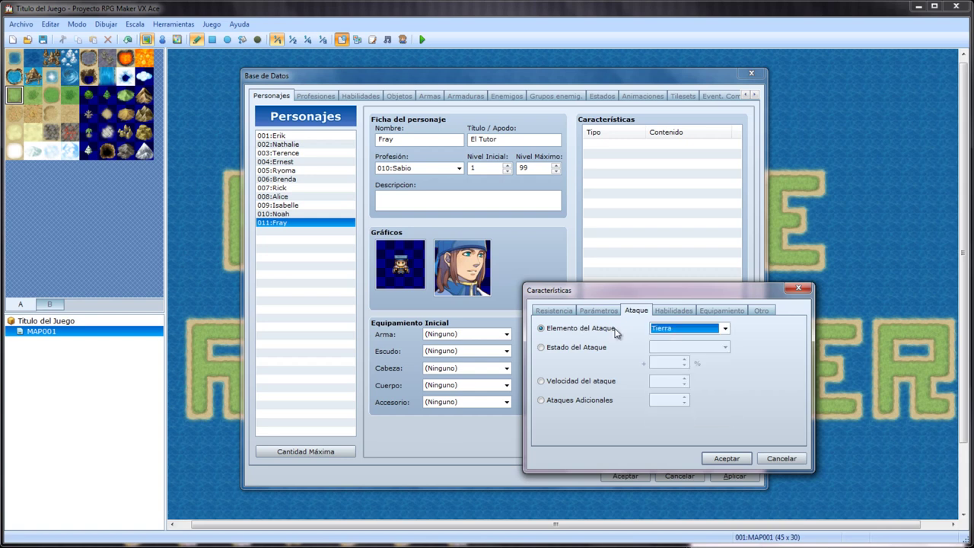
Examine the attack options Estado del Ataque, Velocidad del ataque and Ataques Adicionales
{"action": "left_click", "coordinate": [553, 348]}
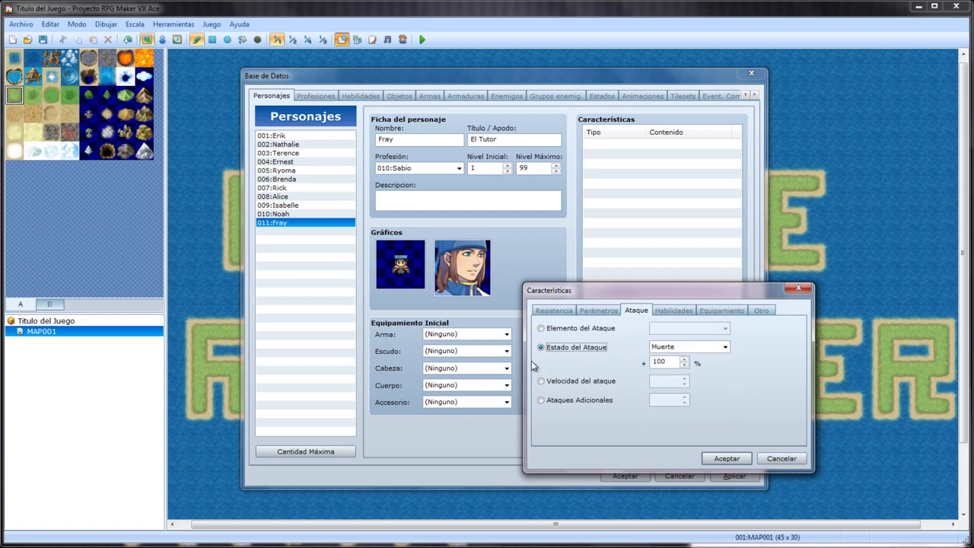
{"action": "left_click", "coordinate": [545, 383]}
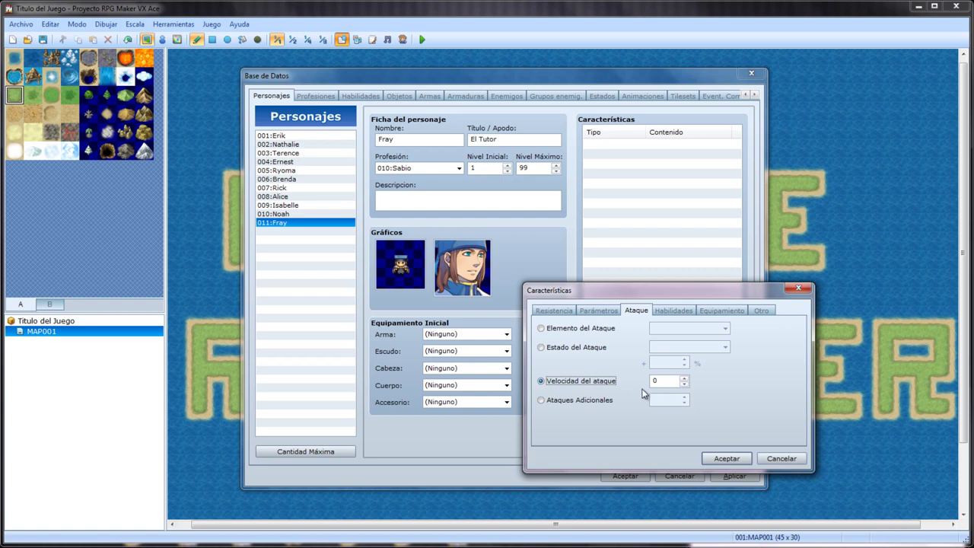
{"action": "left_click", "coordinate": [543, 401]}
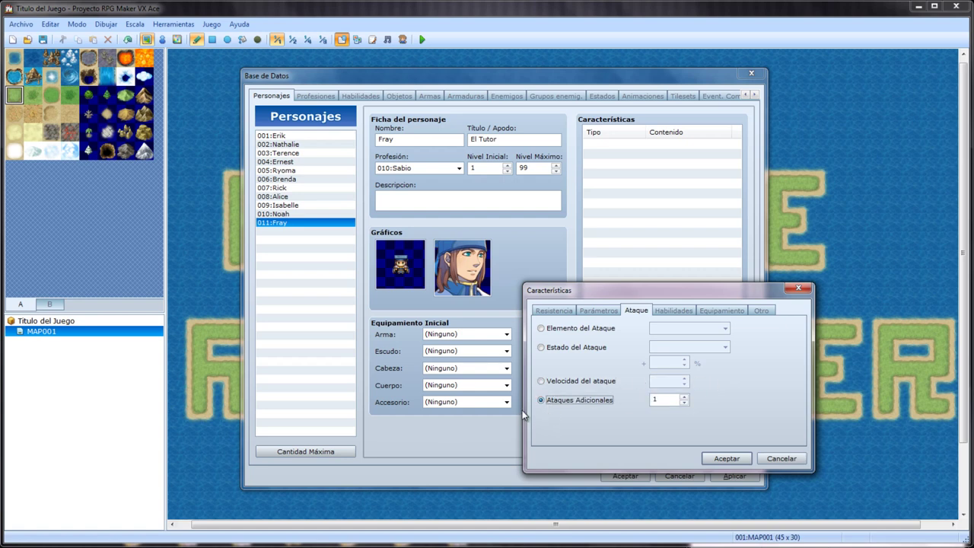
{"action": "left_click", "coordinate": [576, 382]}
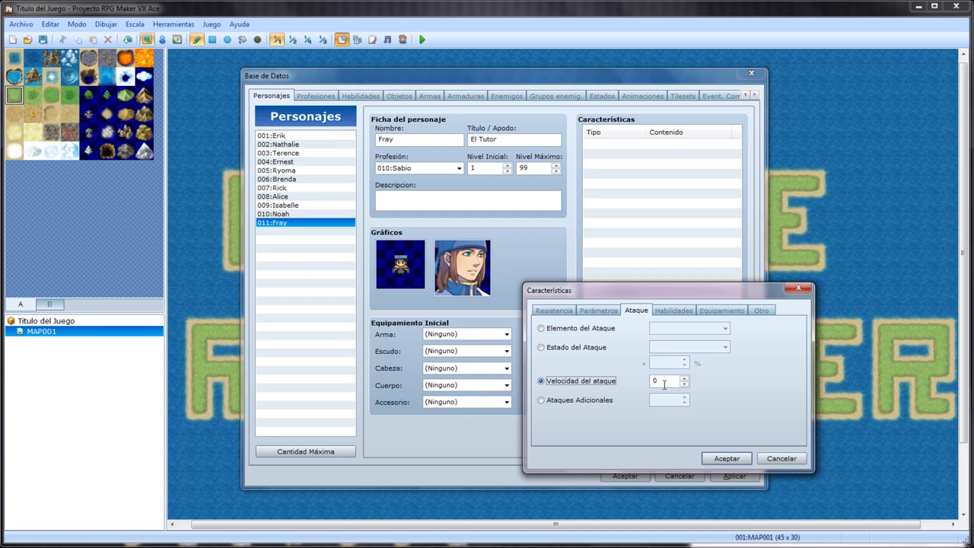
{"action": "left_click", "coordinate": [571, 400]}
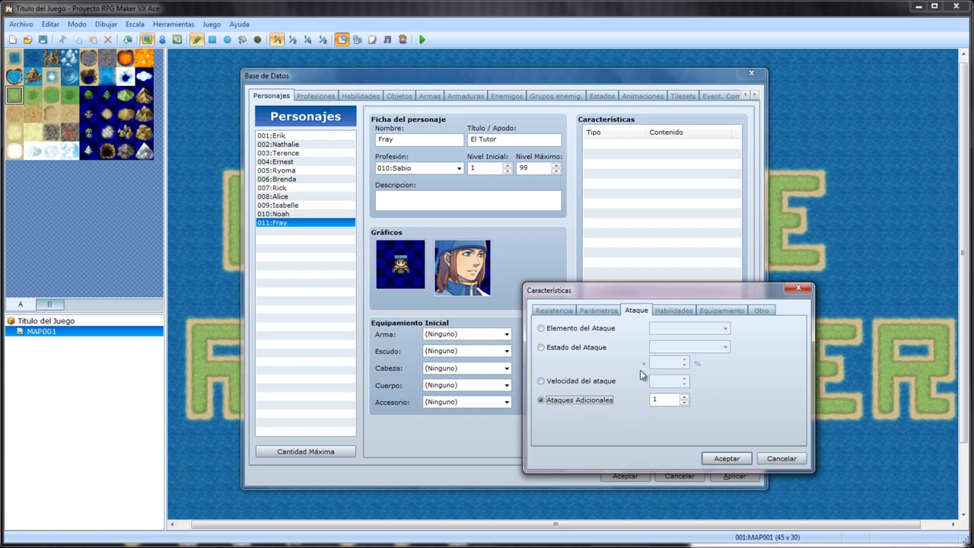
Examine the Habilidades characteristics and the equipment choices for Tipos de Armas a Equipar and Tipos de Equipamiento
{"action": "left_click", "coordinate": [673, 312]}
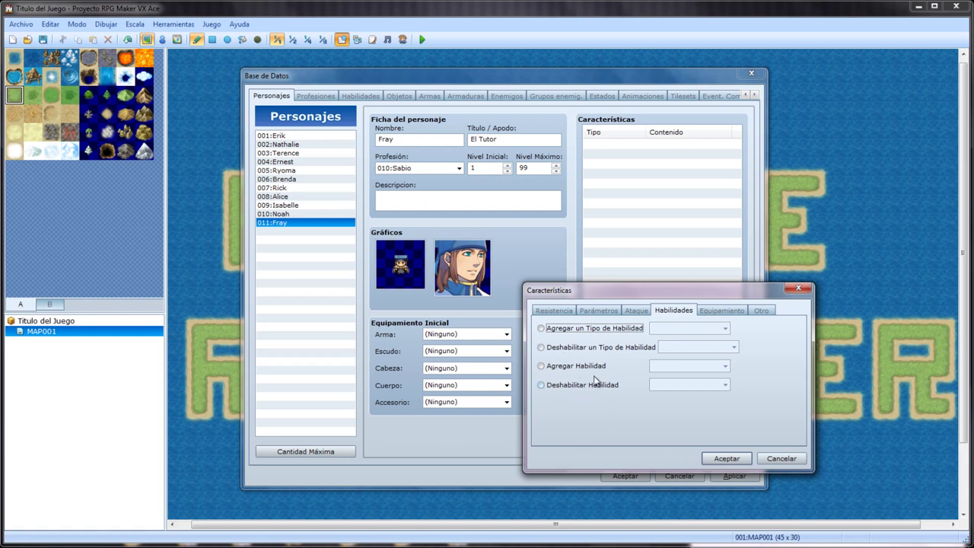
{"action": "left_click", "coordinate": [715, 311]}
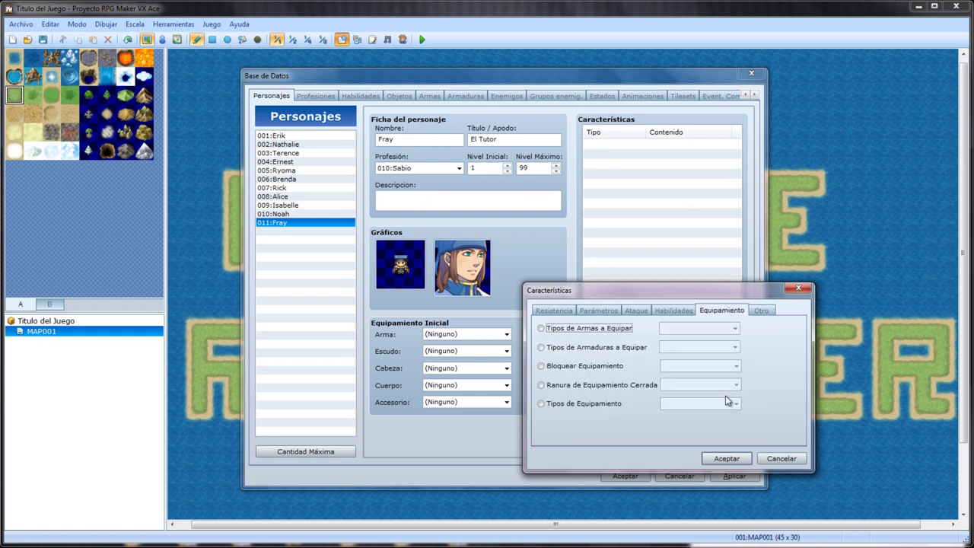
{"action": "left_click", "coordinate": [542, 329]}
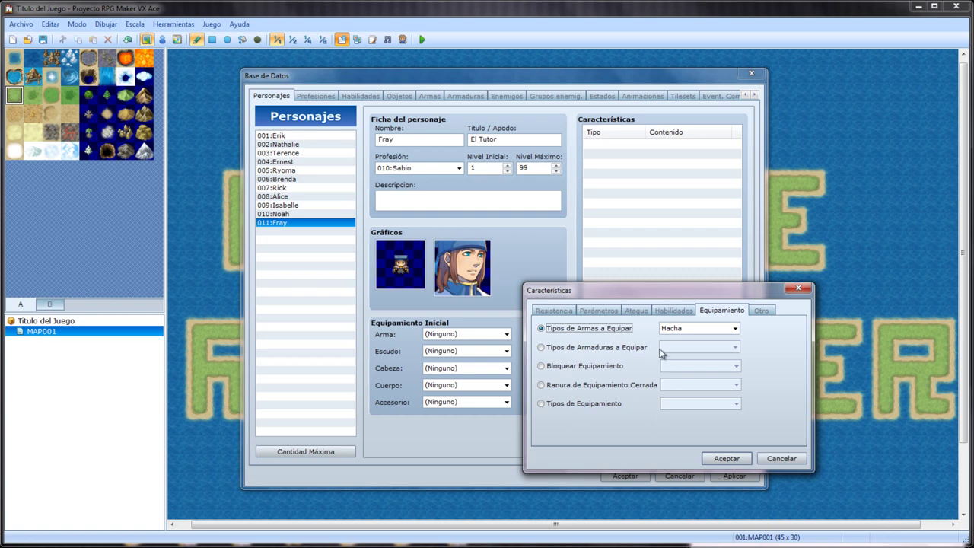
{"action": "left_click", "coordinate": [540, 366]}
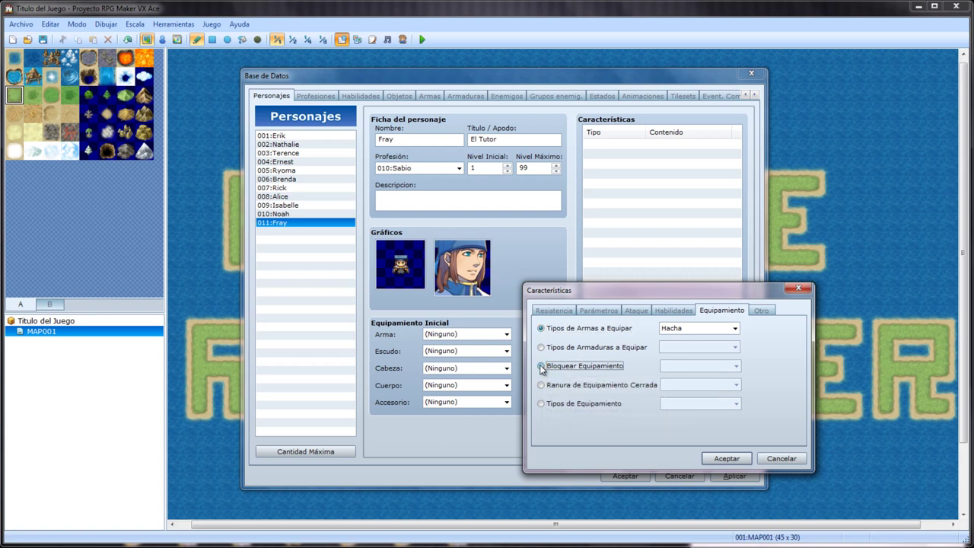
{"action": "left_click", "coordinate": [584, 404]}
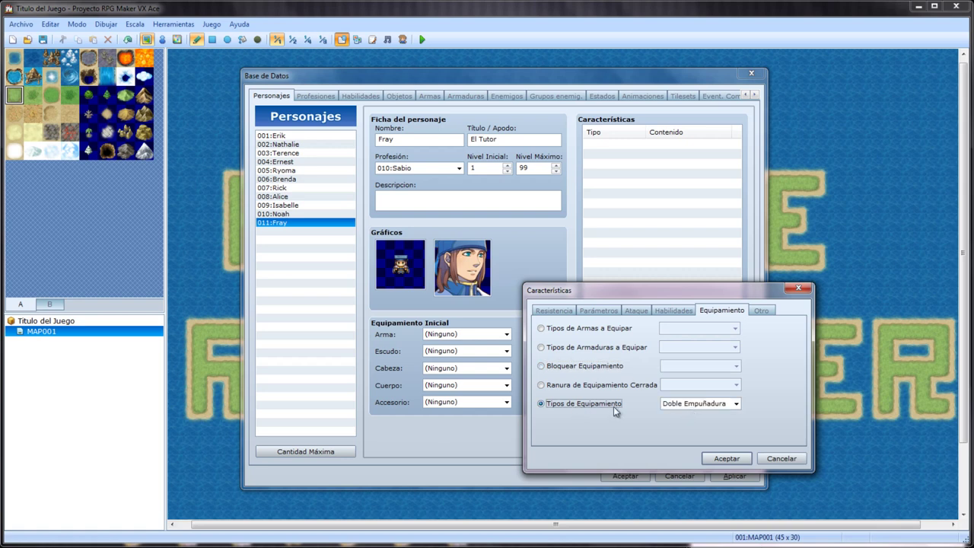
{"action": "left_click", "coordinate": [681, 404]}
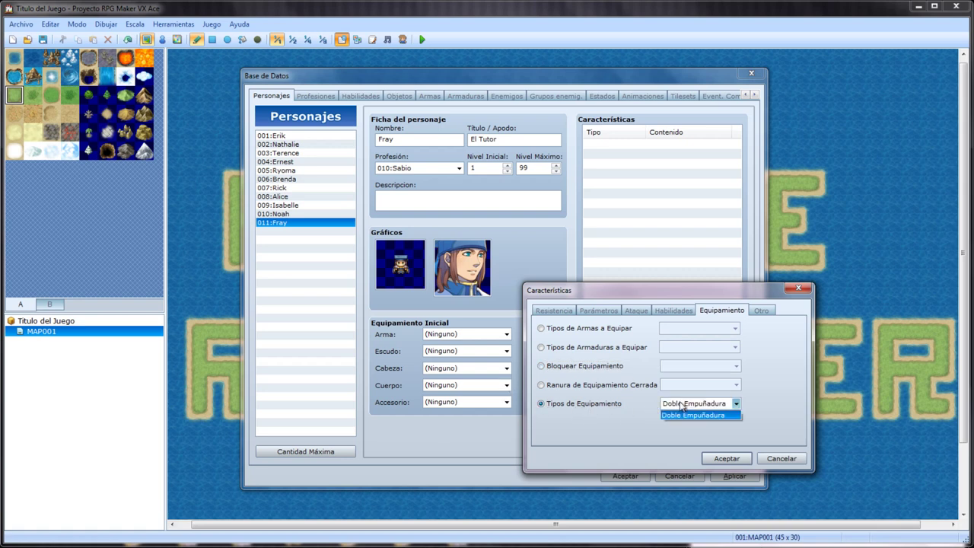
{"action": "left_click", "coordinate": [680, 404]}
Examine the slot choices of Ranura de Equipamiento Cerrada, trying Cabeza, and of Bloquear Equipamiento, keeping Arma
{"action": "left_click", "coordinate": [541, 385]}
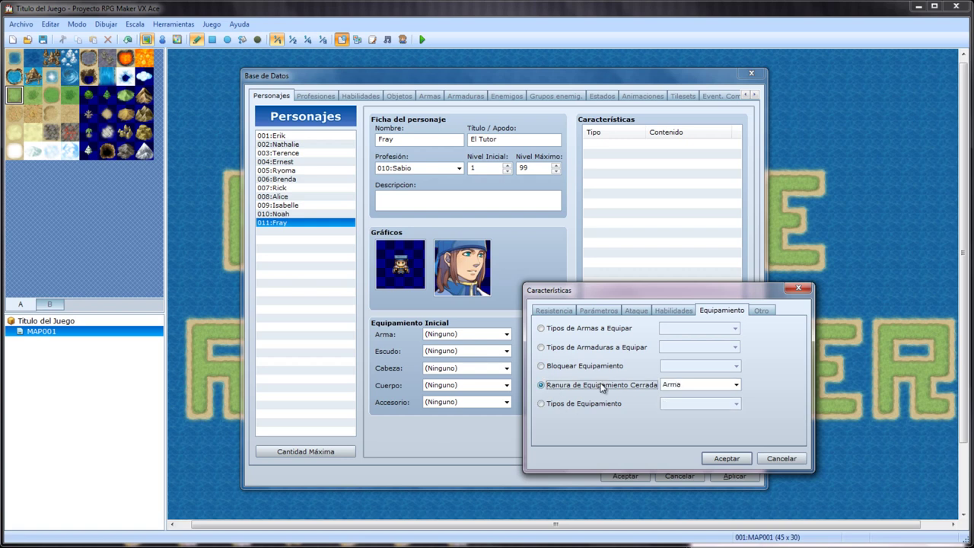
{"action": "left_click", "coordinate": [679, 386]}
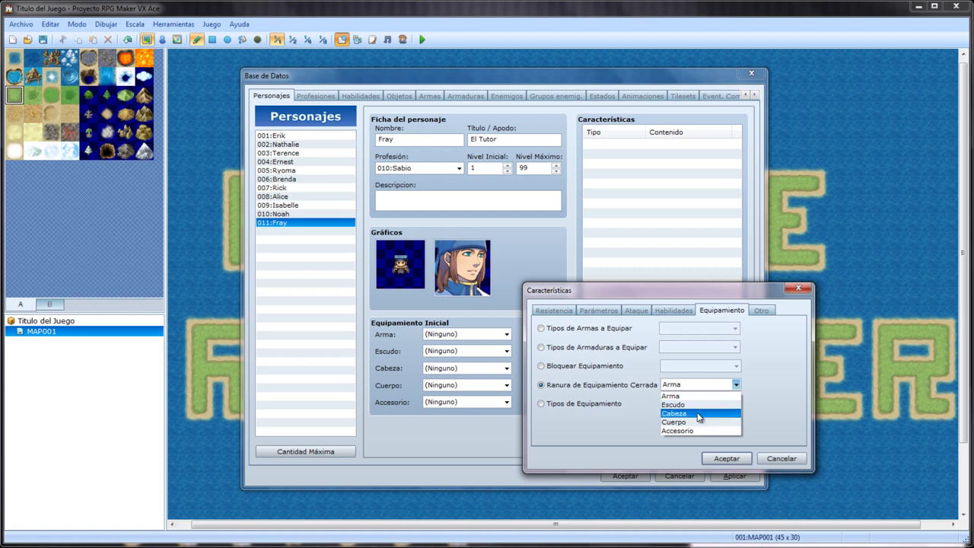
{"action": "left_click", "coordinate": [698, 413]}
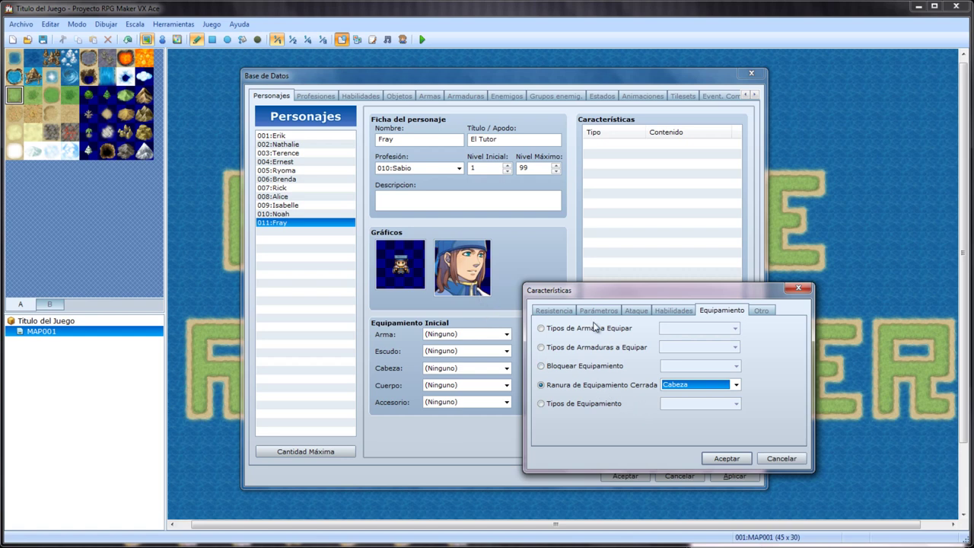
{"action": "mouse_move", "coordinate": [601, 370]}
{"action": "left_click", "coordinate": [541, 366]}
{"action": "left_click", "coordinate": [730, 370]}
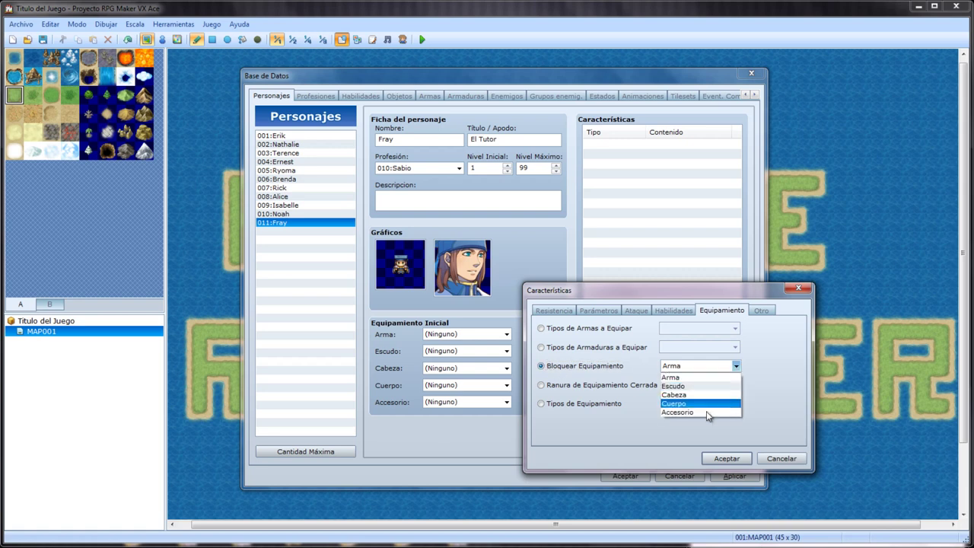
{"action": "left_click", "coordinate": [681, 378]}
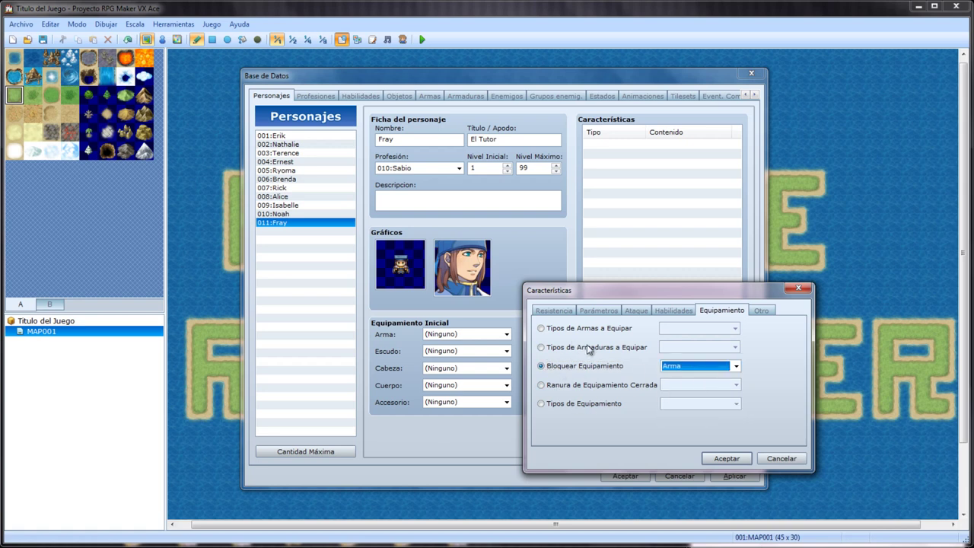
Examine the armour categories offered by Tipos de Armaduras a Equipar, keeping Equipos Genéricos
{"action": "left_click", "coordinate": [566, 350]}
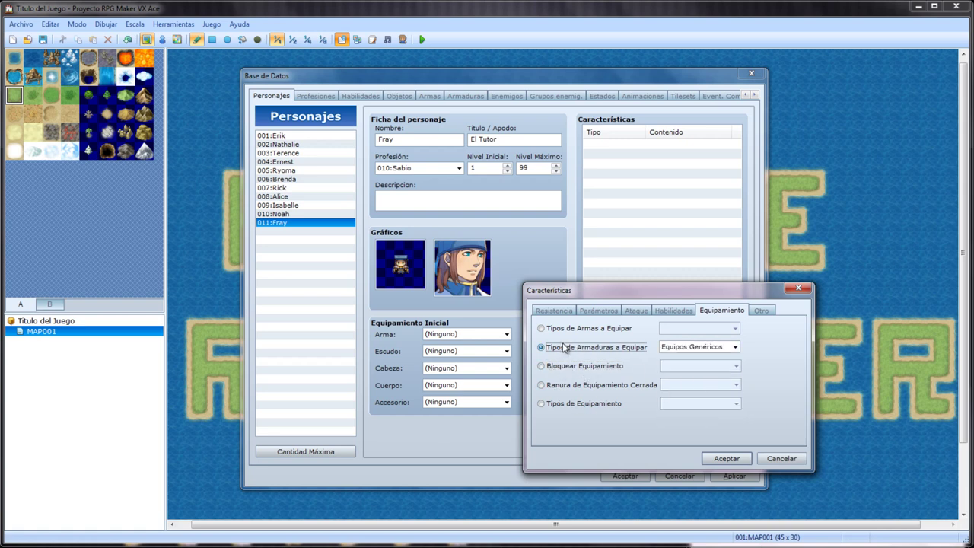
{"action": "left_click", "coordinate": [695, 347]}
{"action": "left_click", "coordinate": [722, 348]}
{"action": "left_click", "coordinate": [725, 349]}
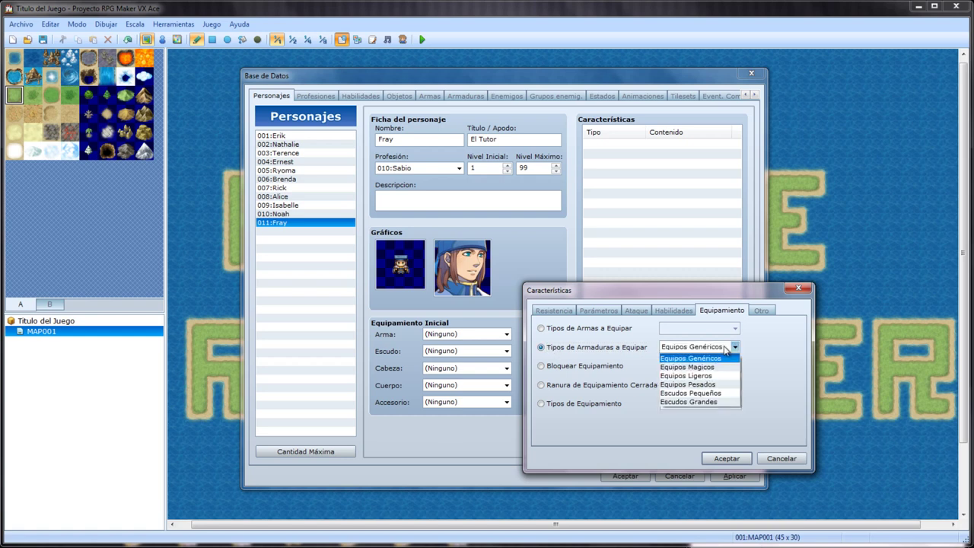
{"action": "left_click", "coordinate": [576, 347]}
{"action": "left_click", "coordinate": [545, 329]}
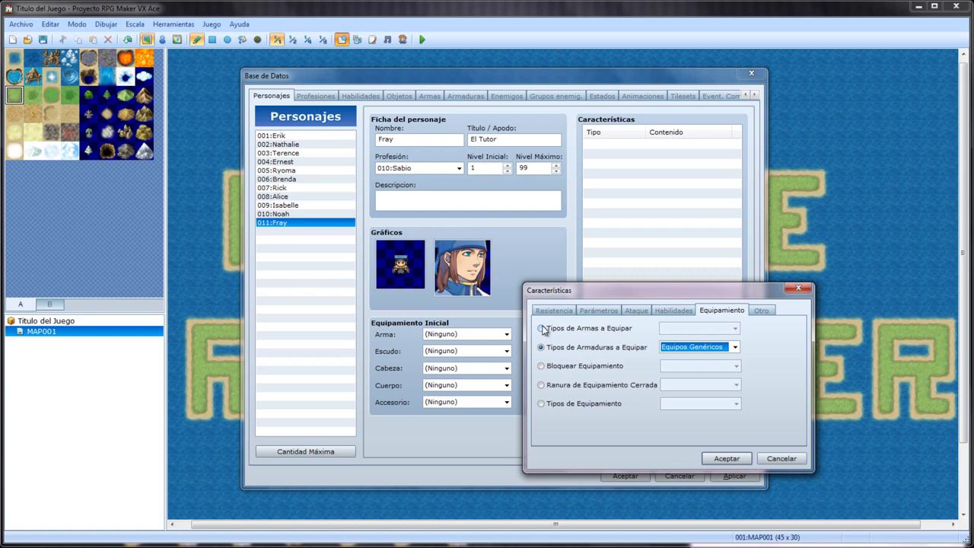
Look over the Otro characteristics and leave the characteristic settings without adding any to Fray
{"action": "left_click", "coordinate": [759, 310]}
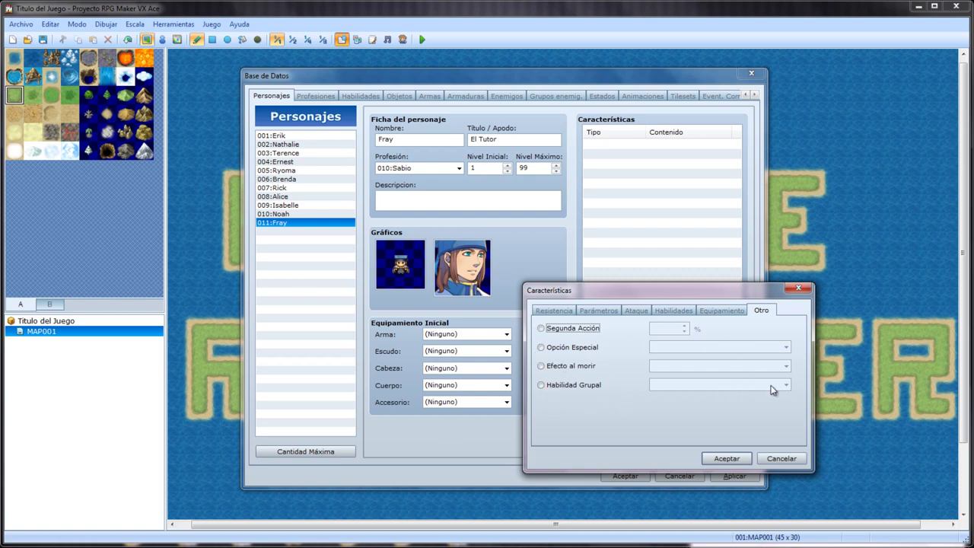
{"action": "left_click", "coordinate": [784, 458]}
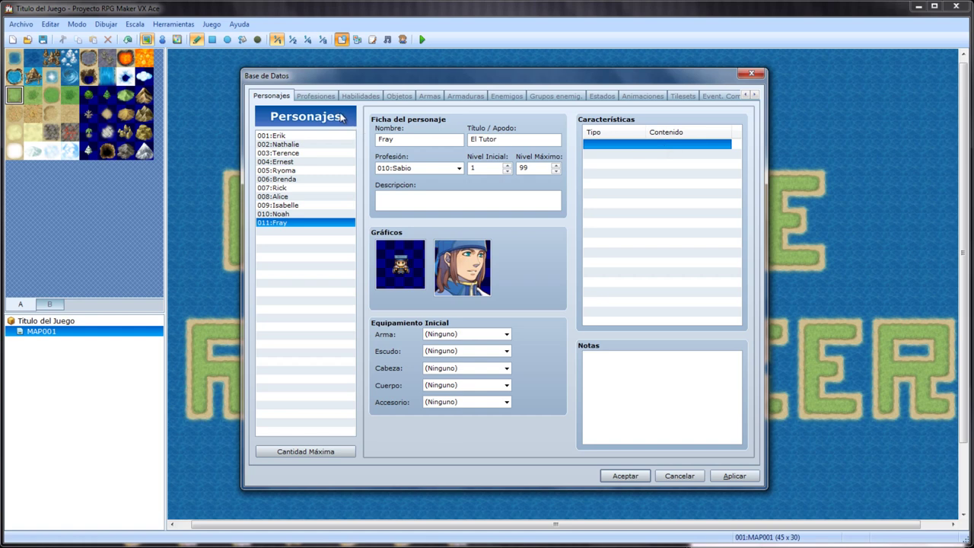
{"action": "double_click", "coordinate": [662, 144]}
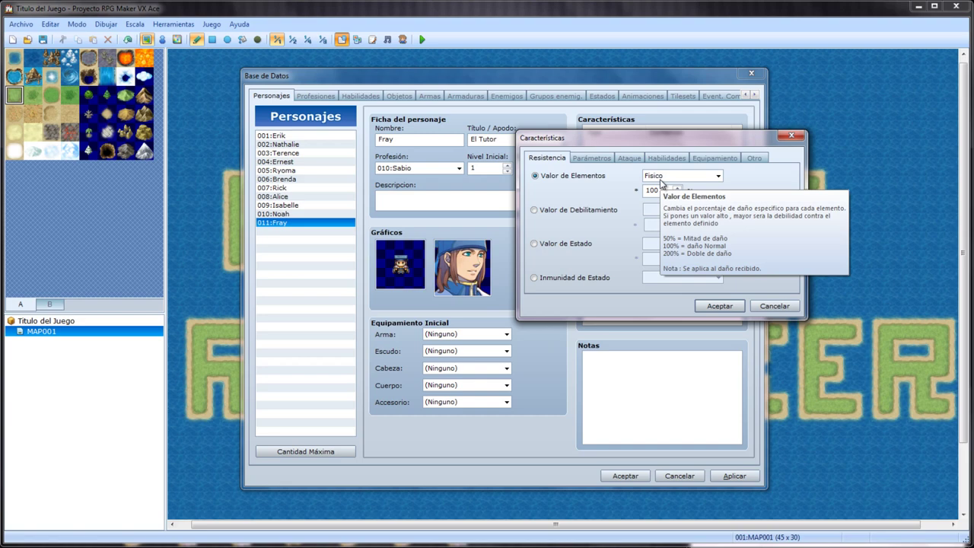
{"action": "left_click", "coordinate": [794, 137]}
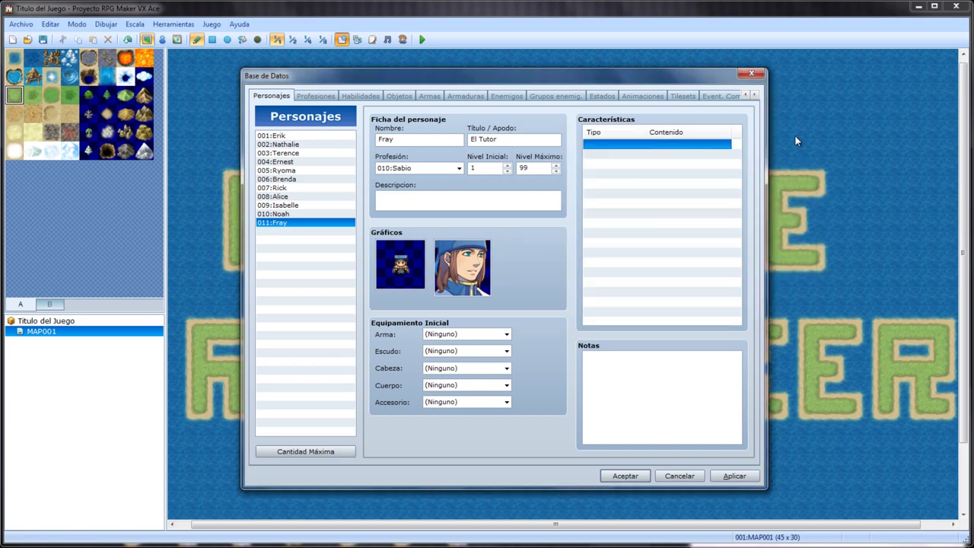
Raise the maximum number of professions to 22 and name the new entry 022 Youtuber
{"action": "left_click", "coordinate": [315, 97]}
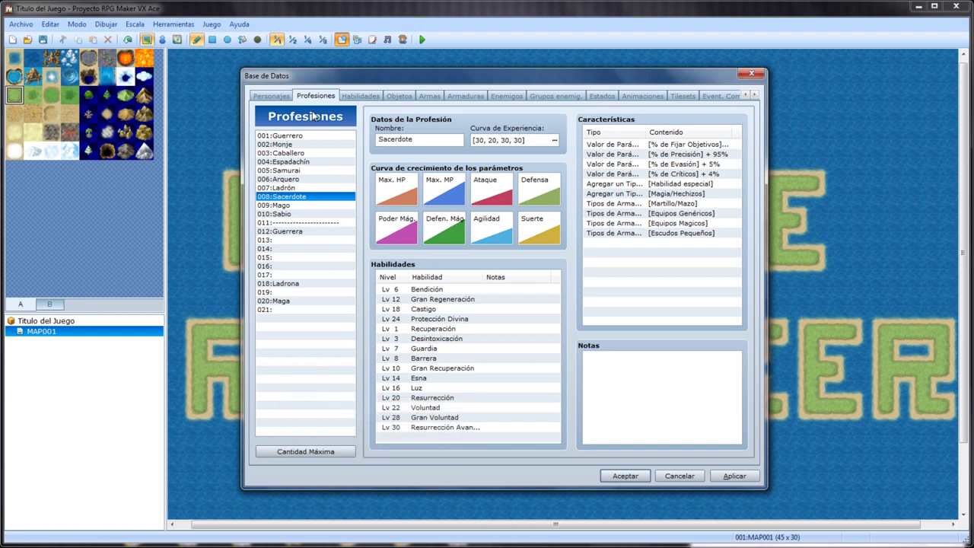
{"action": "left_click", "coordinate": [327, 452]}
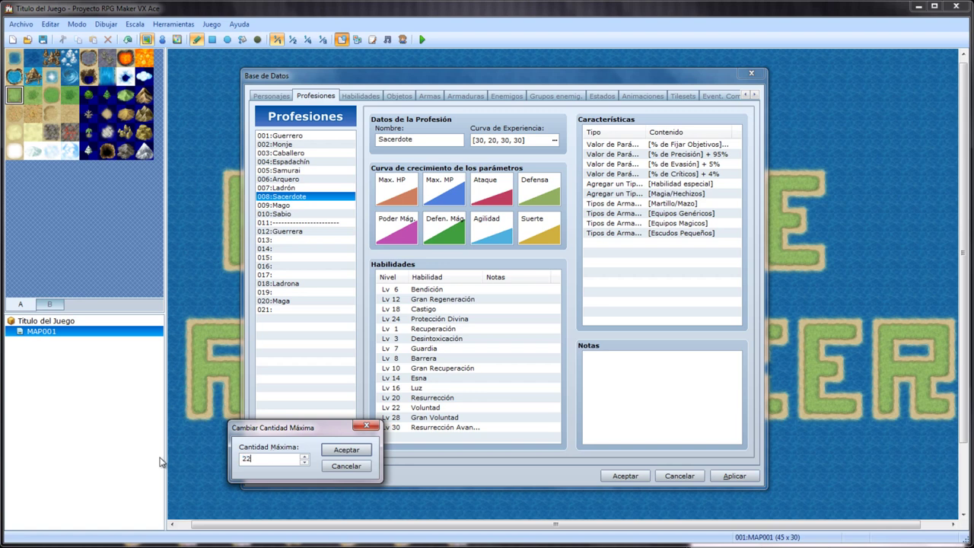
{"action": "left_click", "coordinate": [347, 449]}
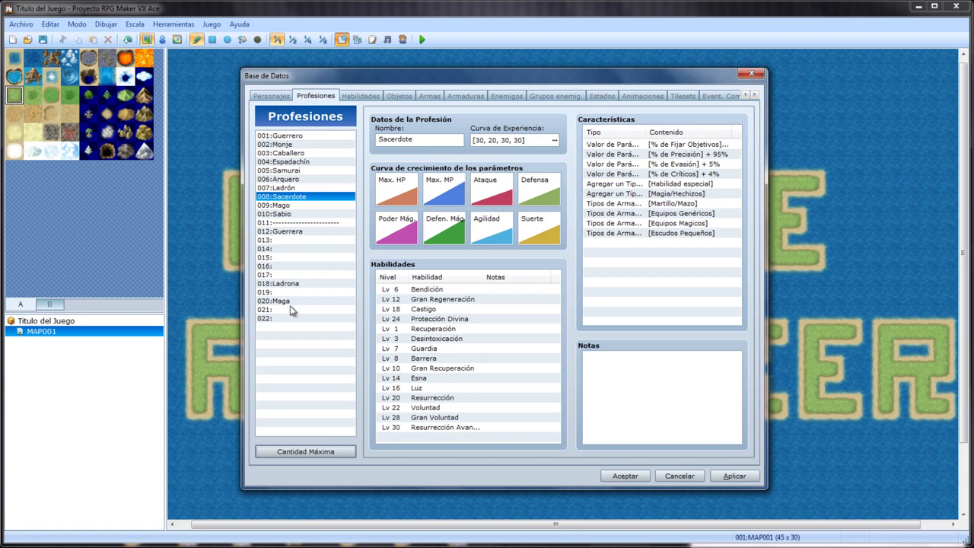
{"action": "left_click", "coordinate": [283, 318]}
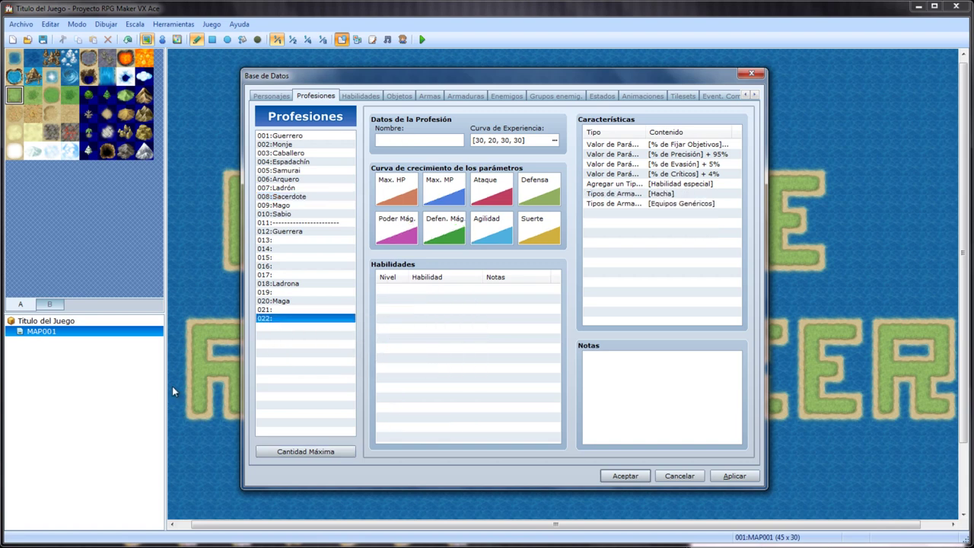
{"action": "left_click", "coordinate": [409, 138]}
Open the Youtuber profession's experience curve and try Valor Base at 10, 50 and 19, leaving it at 28
{"action": "left_click", "coordinate": [542, 139]}
{"action": "left_click_drag", "start_coordinate": [603, 128], "coordinate": [783, 117]}
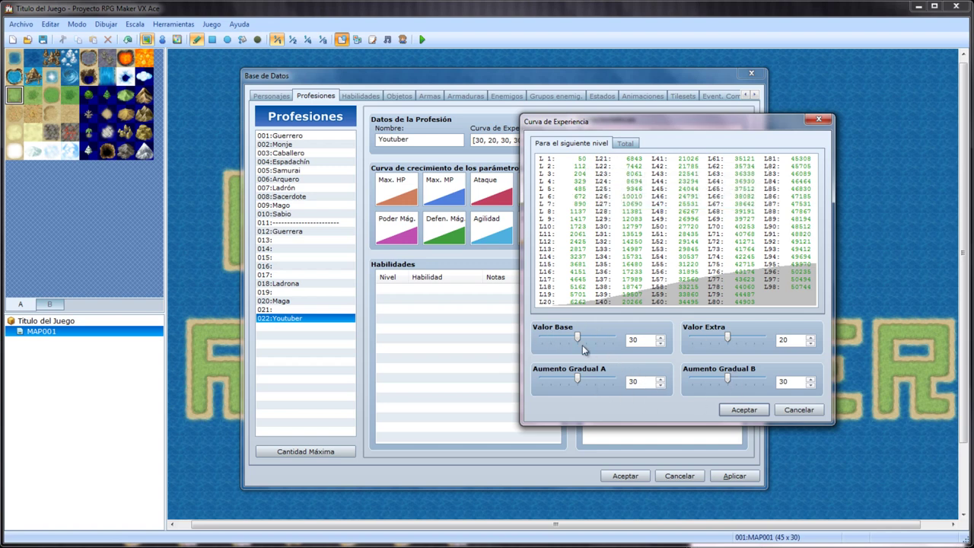
{"action": "left_click_drag", "start_coordinate": [573, 340], "coordinate": [525, 347]}
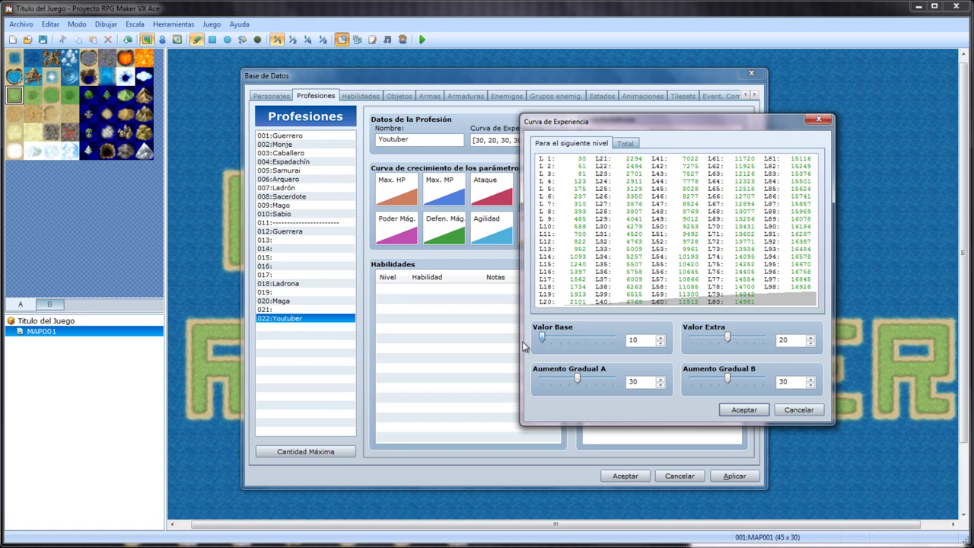
{"action": "left_click_drag", "start_coordinate": [542, 337], "coordinate": [644, 340]}
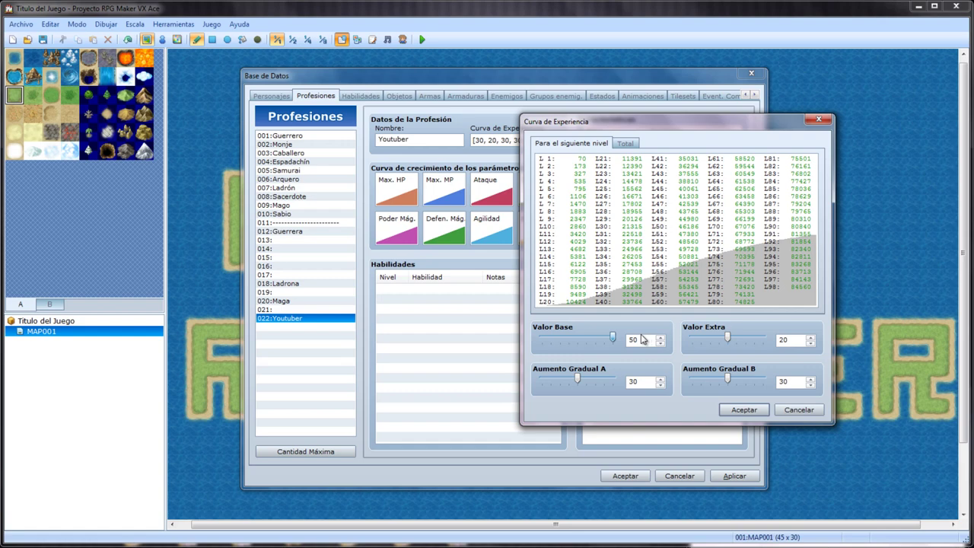
{"action": "left_click_drag", "start_coordinate": [622, 337], "coordinate": [556, 344]}
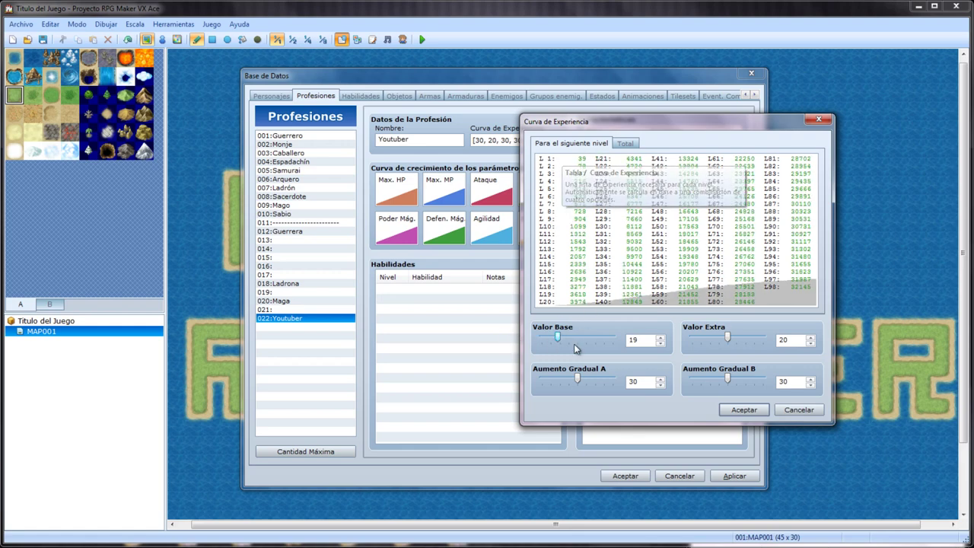
{"action": "mouse_move", "coordinate": [557, 337]}
{"action": "left_mouse_down"}
{"action": "mouse_move", "coordinate": [643, 339]}
{"action": "mouse_move", "coordinate": [575, 340]}
{"action": "left_mouse_up"}
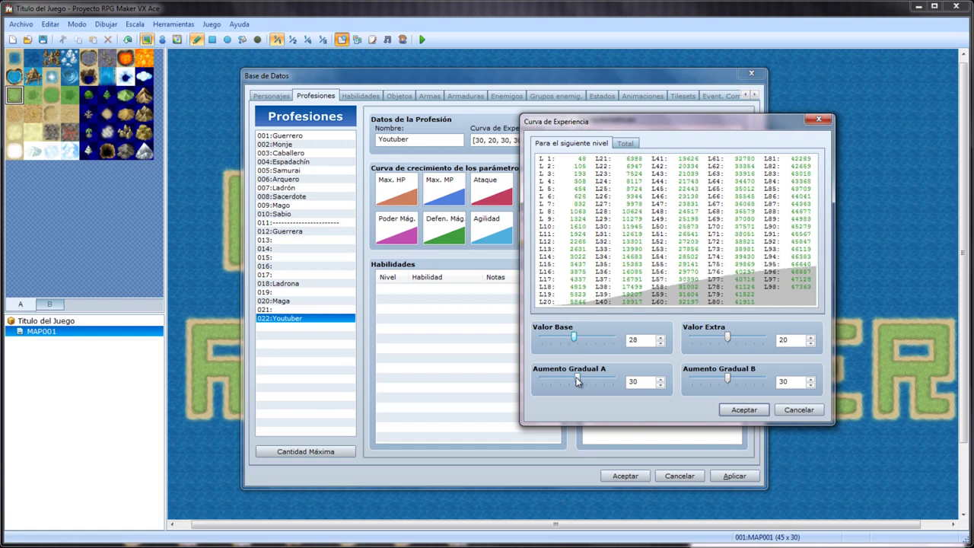
Set both Aumento Gradual A and Valor Base of the experience curve to 50
{"action": "mouse_move", "coordinate": [579, 375]}
{"action": "left_mouse_down"}
{"action": "mouse_move", "coordinate": [621, 375]}
{"action": "mouse_move", "coordinate": [533, 377]}
{"action": "mouse_move", "coordinate": [566, 380]}
{"action": "left_mouse_up"}
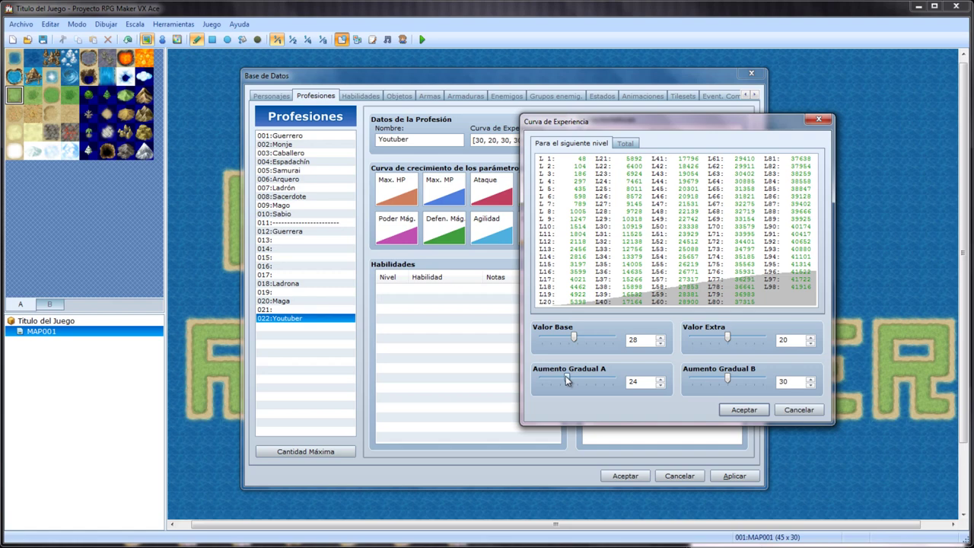
{"action": "left_click_drag", "start_coordinate": [566, 375], "coordinate": [614, 373]}
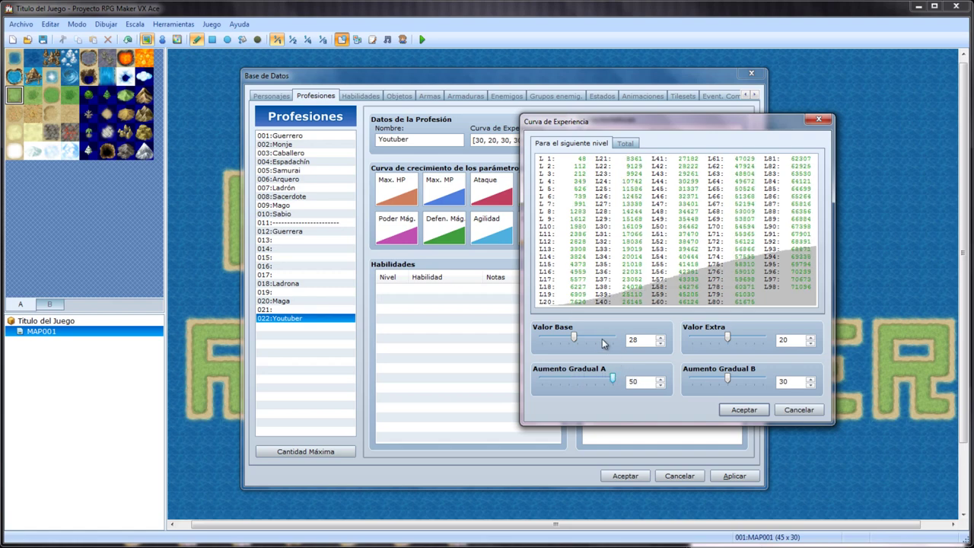
{"action": "left_click_drag", "start_coordinate": [575, 339], "coordinate": [612, 338]}
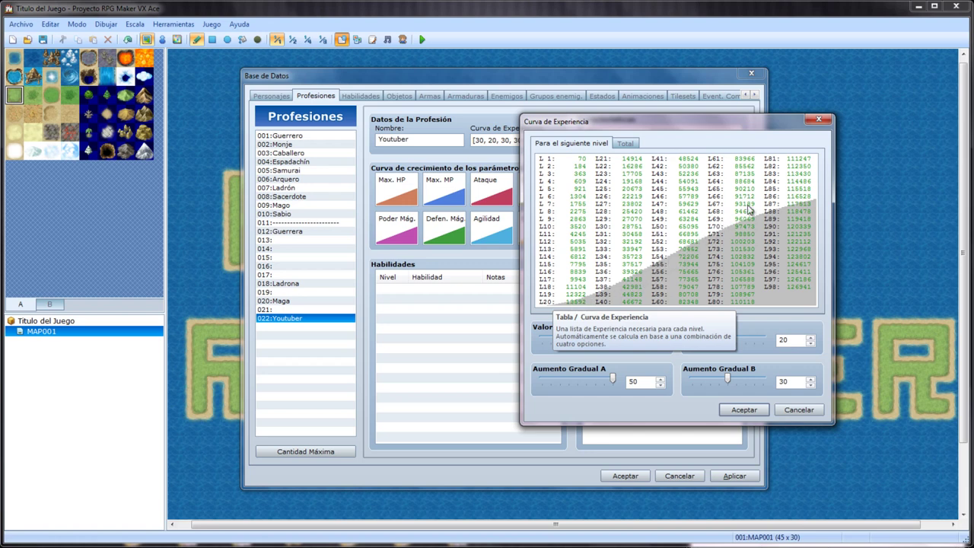
Set the experience curve's Valor Extra to 23 and Aumento Gradual B to 10, trying higher values first
{"action": "scroll", "coordinate": [725, 336], "scroll_direction": "down", "scroll_amount": 10}
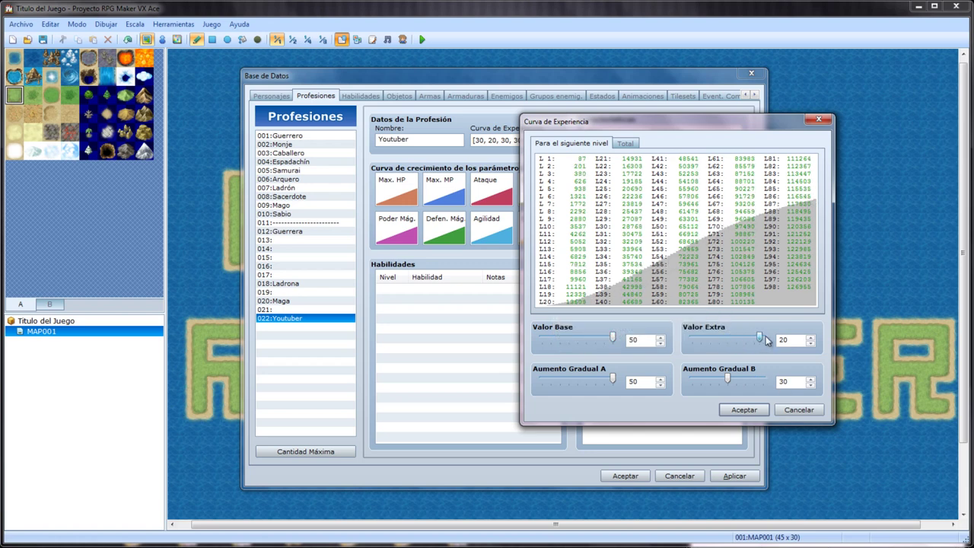
{"action": "scroll", "coordinate": [724, 336], "scroll_direction": "up", "scroll_amount": 3}
{"action": "scroll", "coordinate": [724, 337], "scroll_direction": "up", "scroll_amount": 12}
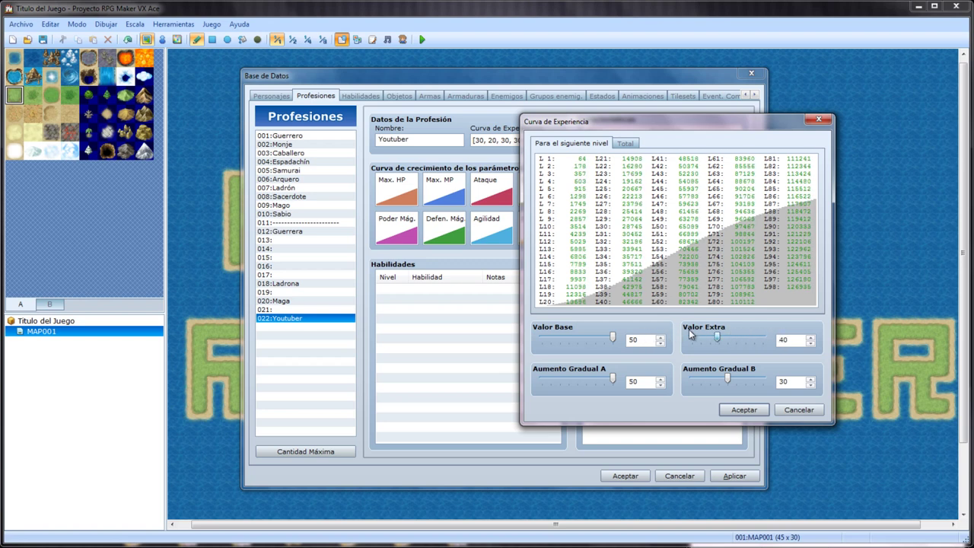
{"action": "left_click_drag", "start_coordinate": [690, 336], "coordinate": [729, 335]}
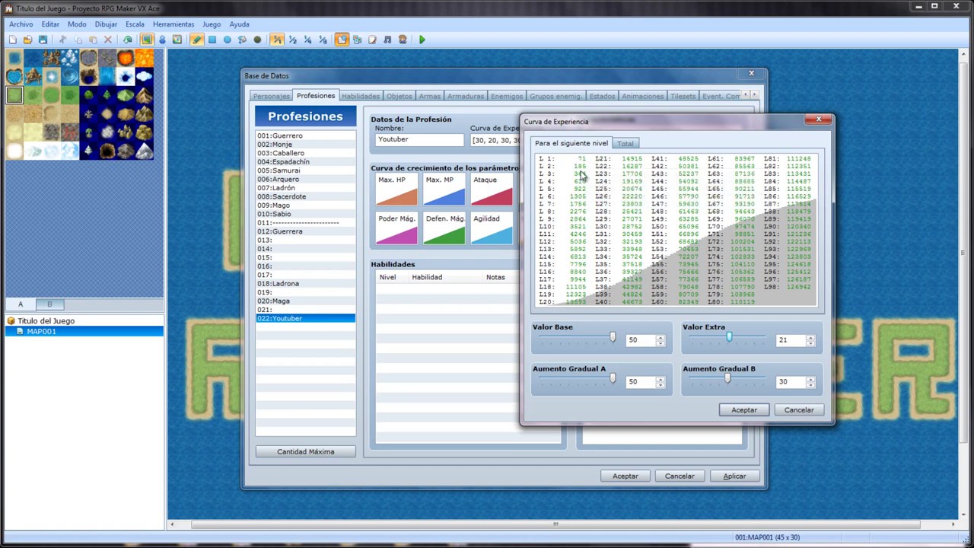
{"action": "mouse_move", "coordinate": [729, 336]}
{"action": "left_mouse_down"}
{"action": "mouse_move", "coordinate": [772, 337]}
{"action": "mouse_move", "coordinate": [732, 337]}
{"action": "left_mouse_up"}
{"action": "left_click_drag", "start_coordinate": [728, 378], "coordinate": [771, 382]}
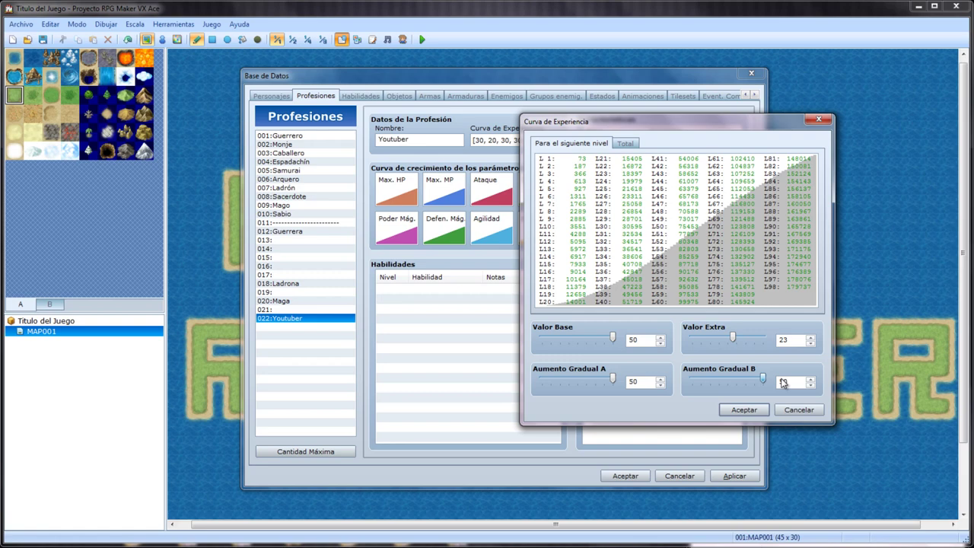
{"action": "left_click_drag", "start_coordinate": [762, 379], "coordinate": [679, 384]}
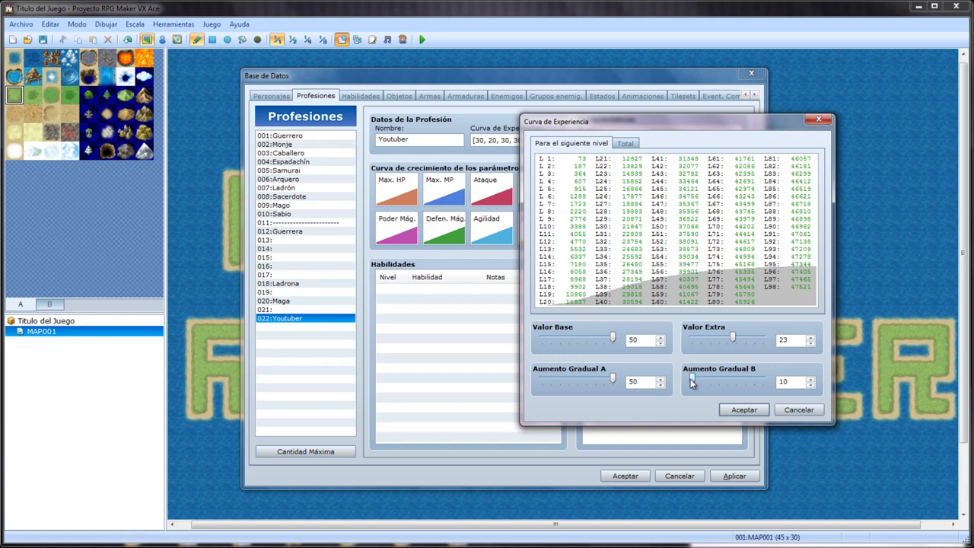
Try a higher Aumento Gradual B, discarding all changes to the Youtuber experience curve
{"action": "left_click_drag", "start_coordinate": [692, 378], "coordinate": [737, 380]}
{"action": "left_click", "coordinate": [799, 411]}
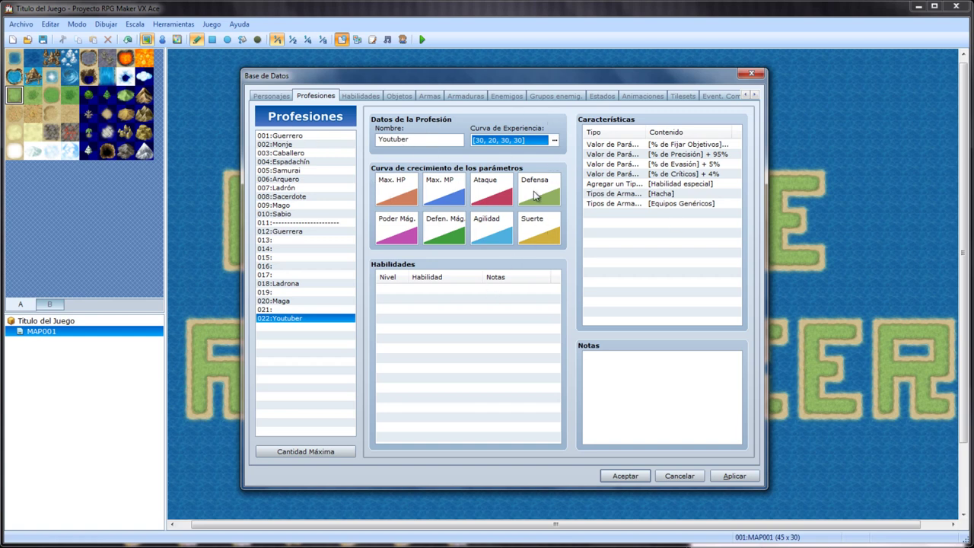
Open the Youtuber profession's Max. HP growth curve, view its curve generator without applying it, and apply quick configuration E
{"action": "double_click", "coordinate": [404, 195]}
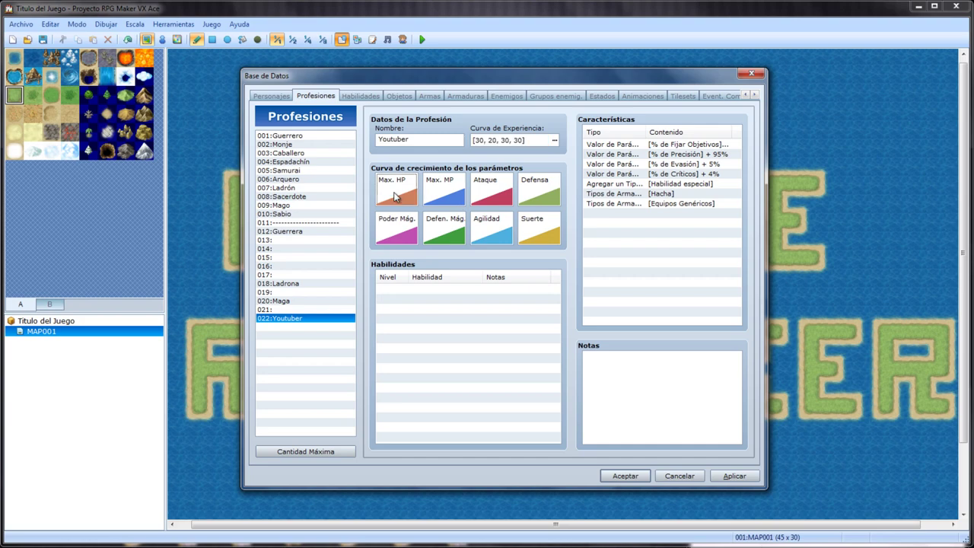
{"action": "left_click_drag", "start_coordinate": [420, 182], "coordinate": [446, 300]}
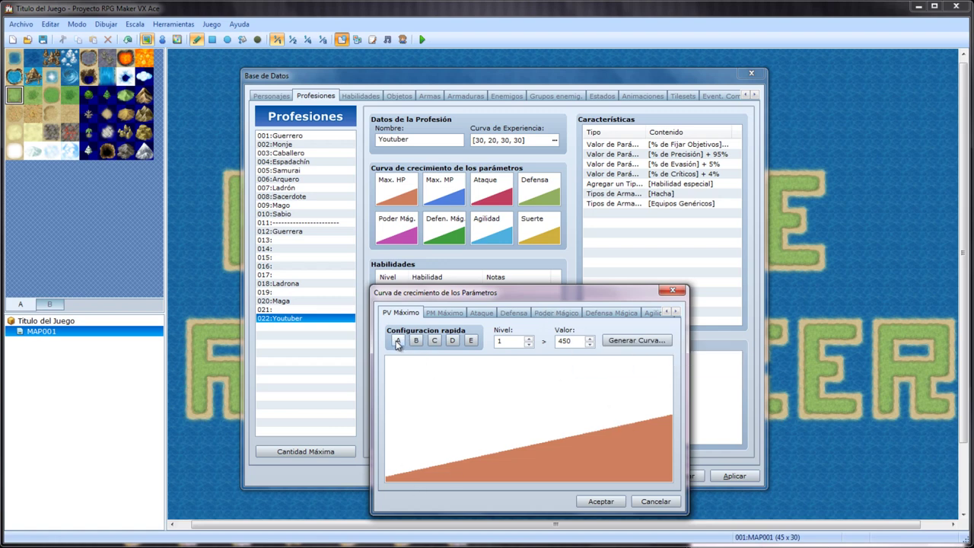
{"action": "left_click", "coordinate": [588, 337]}
{"action": "left_click", "coordinate": [588, 338]}
{"action": "left_click", "coordinate": [637, 343]}
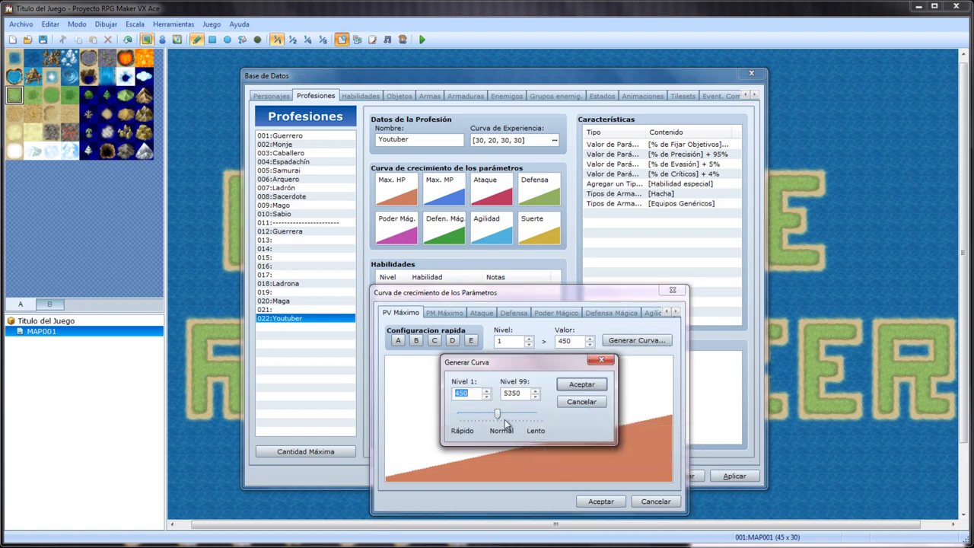
{"action": "left_click", "coordinate": [582, 402]}
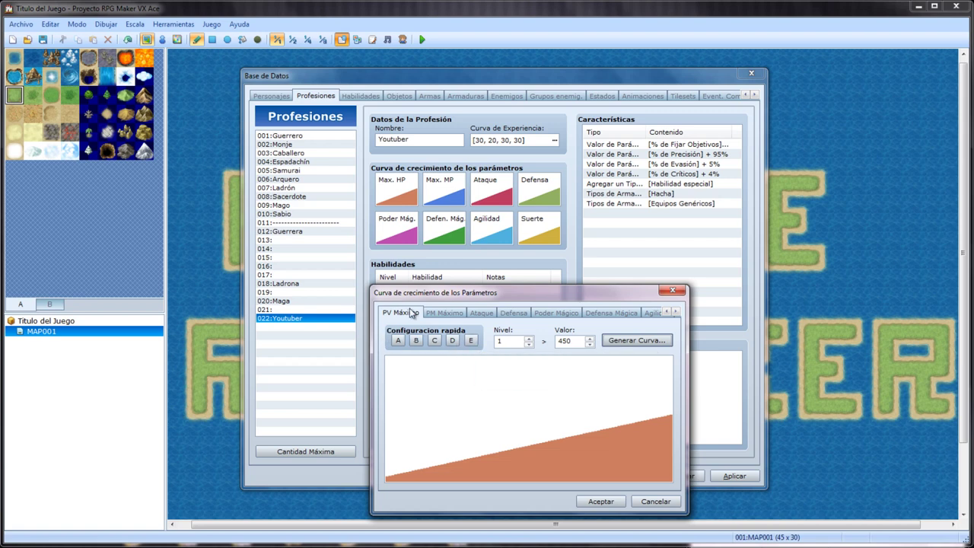
{"action": "left_click", "coordinate": [454, 341]}
{"action": "left_click", "coordinate": [469, 341]}
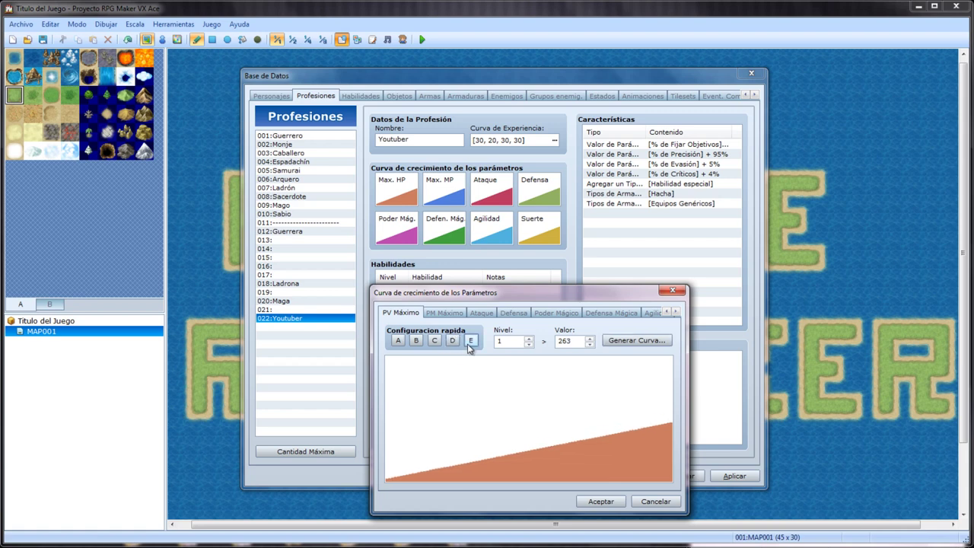
Apply quick configuration B to the PM Máximo growth curve, trying presets A and C first
{"action": "left_click", "coordinate": [445, 312]}
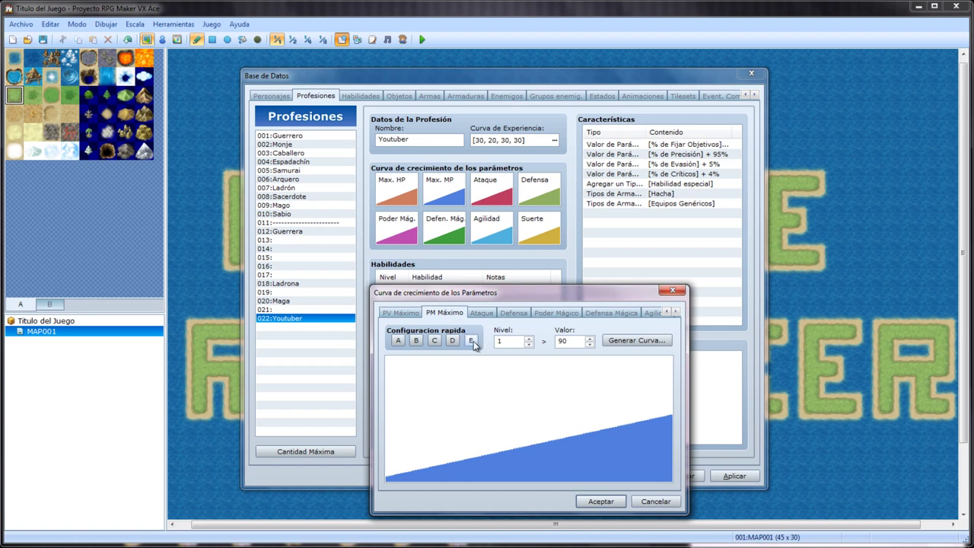
{"action": "left_click", "coordinate": [416, 340]}
{"action": "left_click", "coordinate": [407, 341]}
{"action": "left_click", "coordinate": [412, 342]}
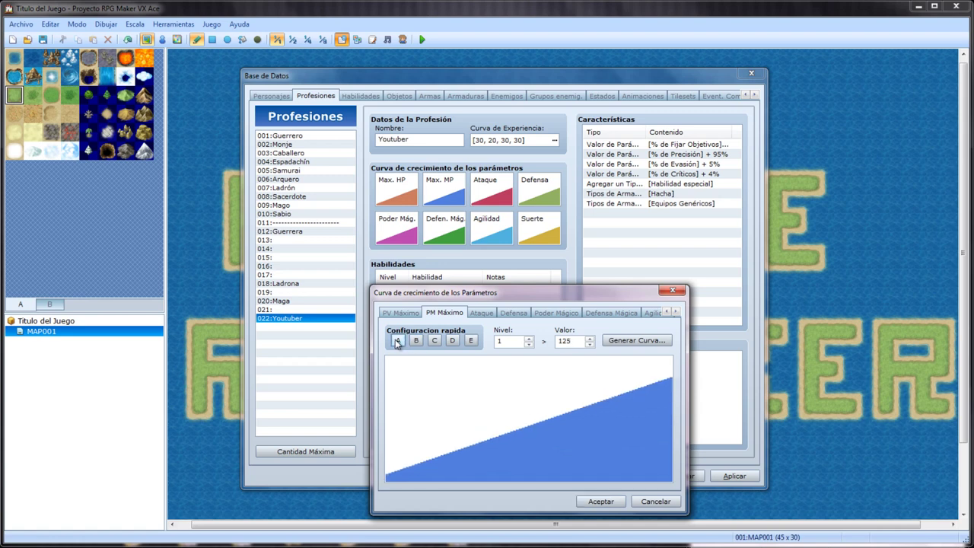
{"action": "left_click", "coordinate": [416, 341]}
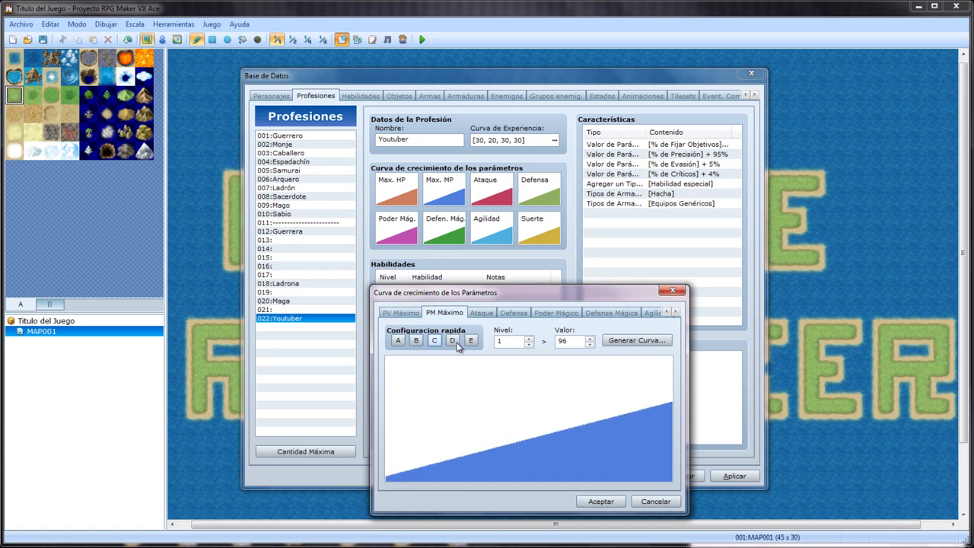
{"action": "left_click", "coordinate": [415, 341]}
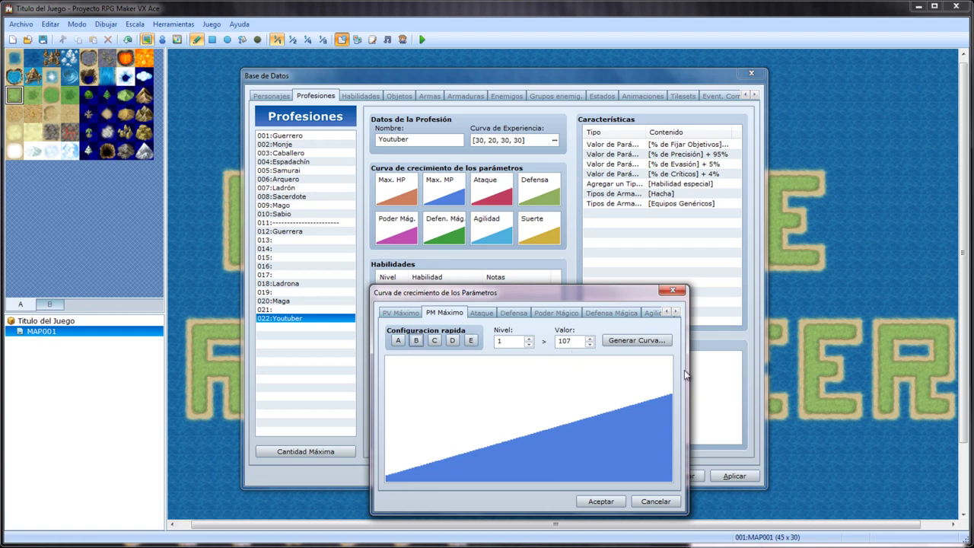
Apply quick configuration E to the Ataque growth curve and C to the Defensa curve
{"action": "left_click", "coordinate": [483, 313]}
{"action": "left_click", "coordinate": [471, 342]}
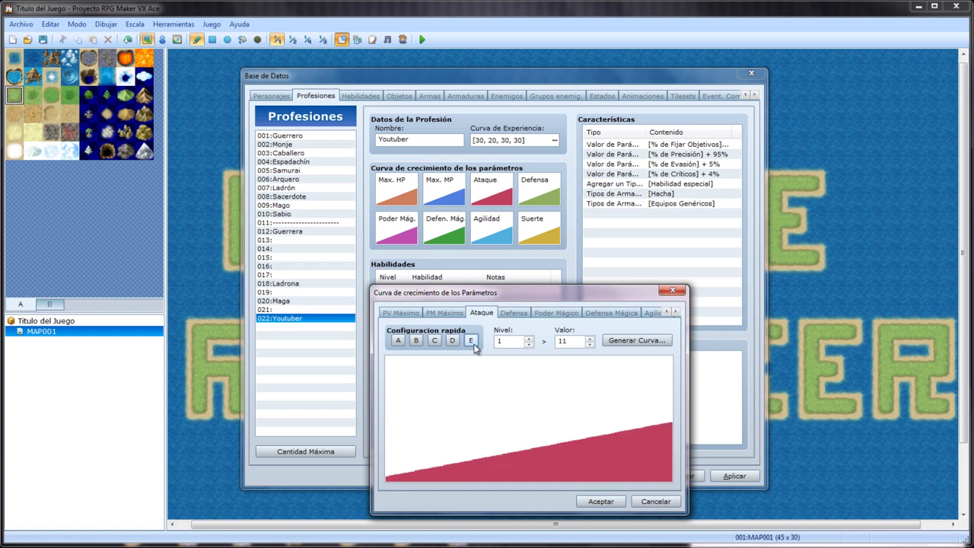
{"action": "left_click", "coordinate": [514, 314]}
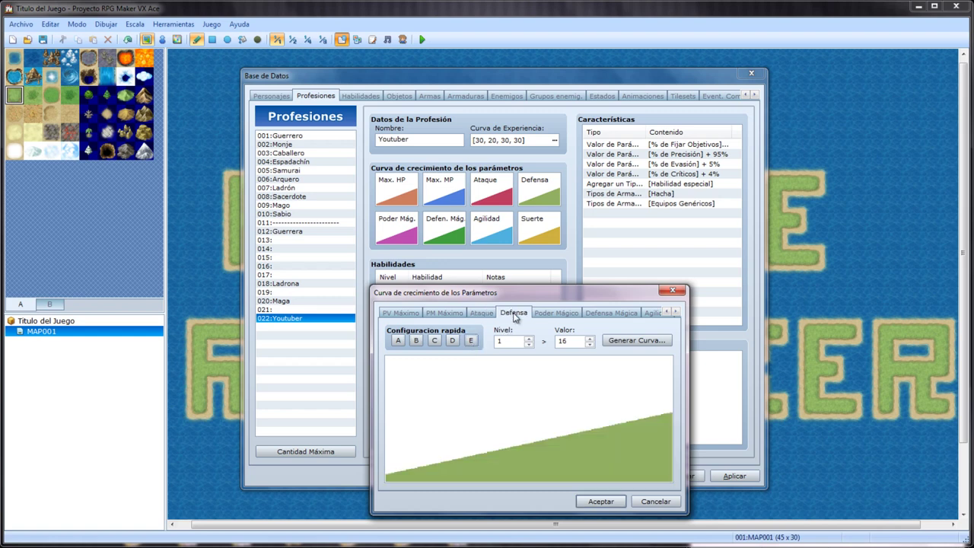
{"action": "left_click", "coordinate": [435, 341]}
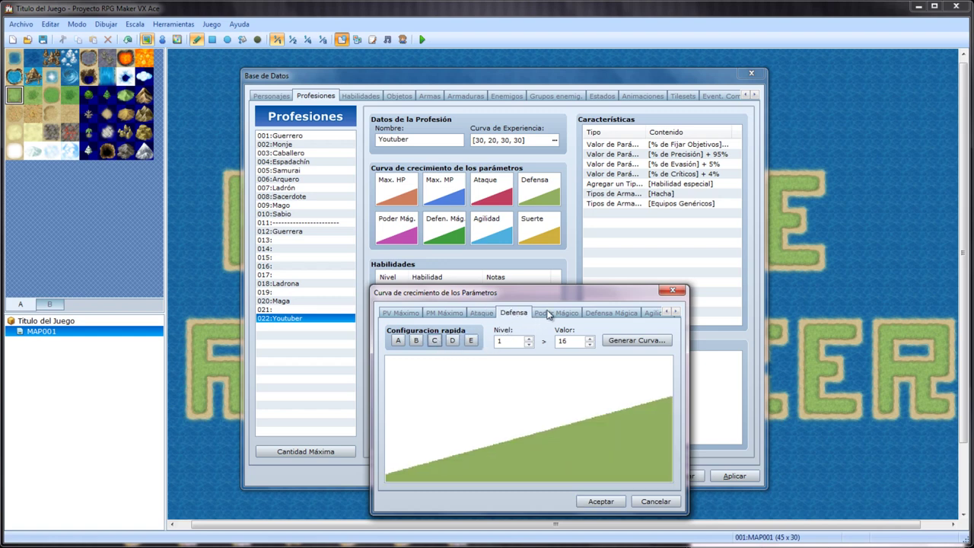
{"action": "left_click", "coordinate": [451, 340]}
Apply quick configuration B to the Poder Mágico growth curve and A to the Defensa Mágica curve
{"action": "left_click", "coordinate": [556, 313]}
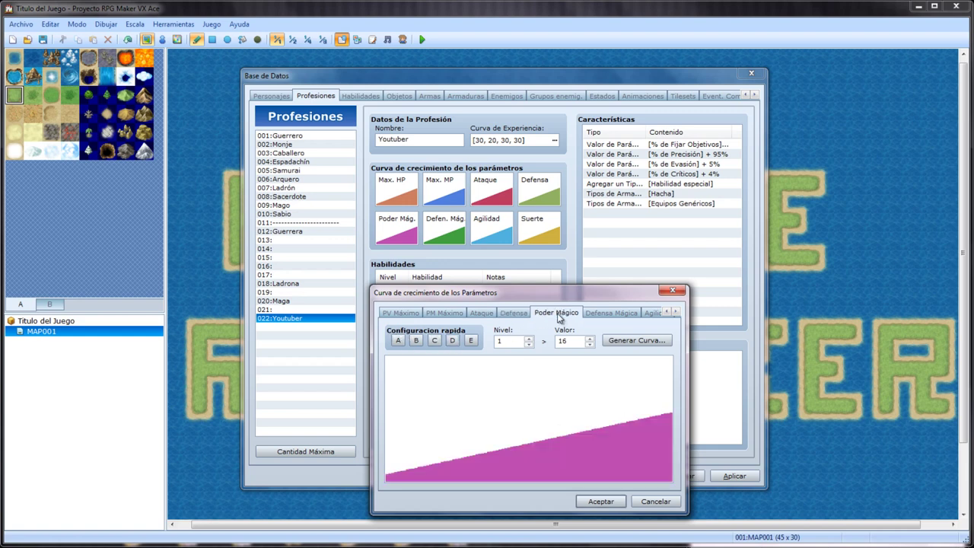
{"action": "left_click", "coordinate": [416, 340]}
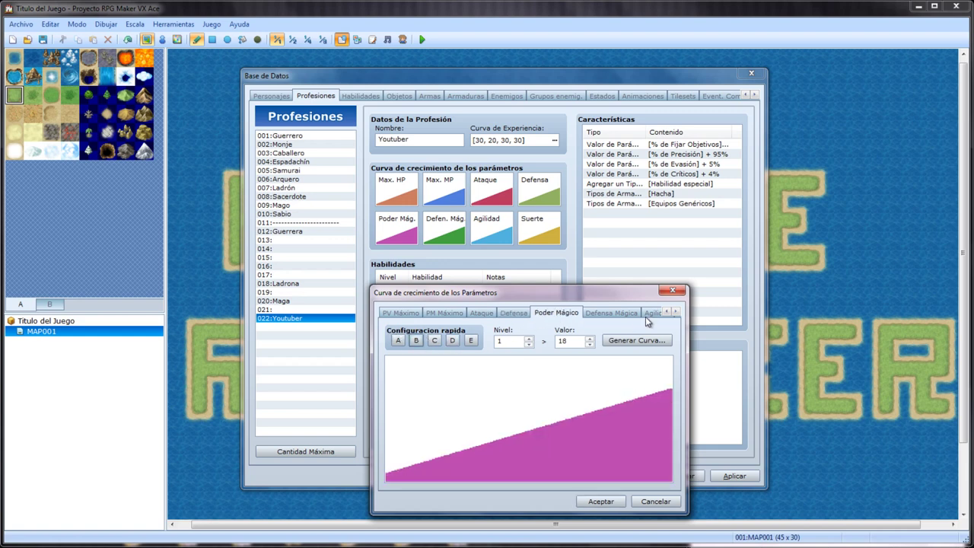
{"action": "left_click", "coordinate": [606, 313]}
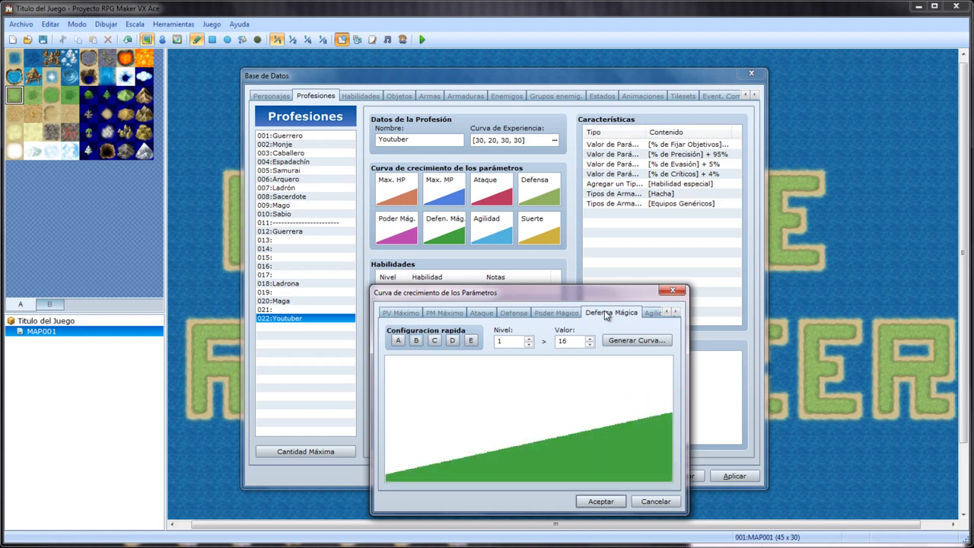
{"action": "left_click", "coordinate": [398, 340]}
Apply quick configuration E to the Agilidad growth curve and C to Suerte, accepting the parameter curves
{"action": "left_click", "coordinate": [643, 313]}
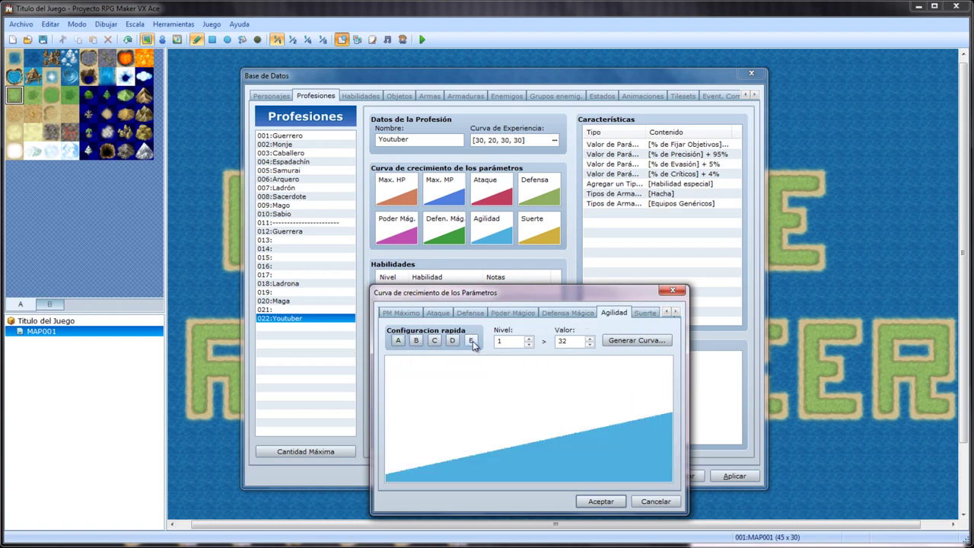
{"action": "left_click", "coordinate": [645, 312]}
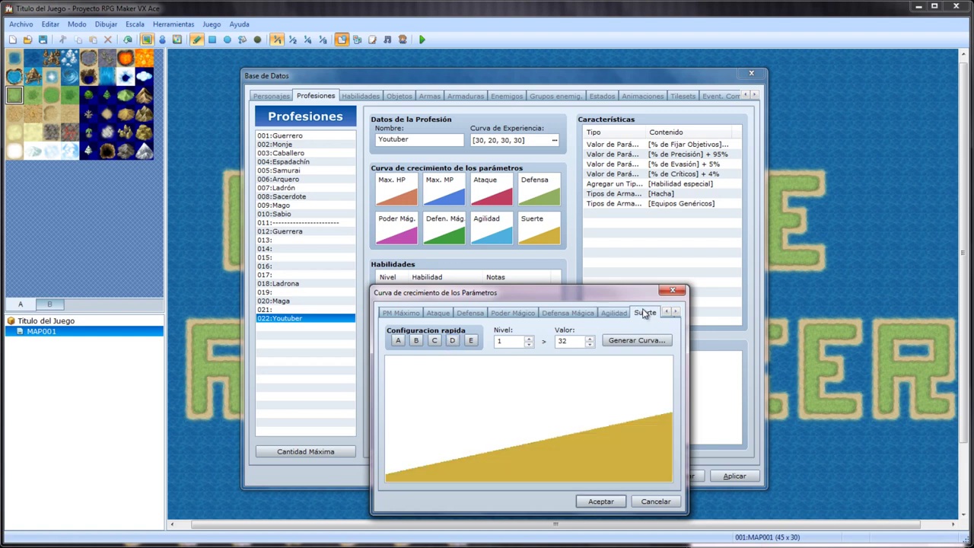
{"action": "left_click", "coordinate": [434, 341]}
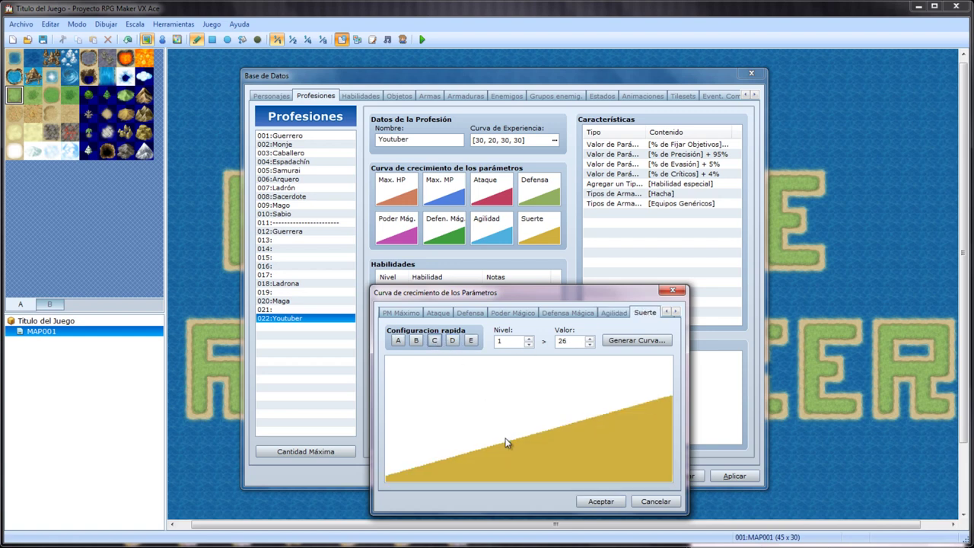
{"action": "left_click", "coordinate": [600, 501]}
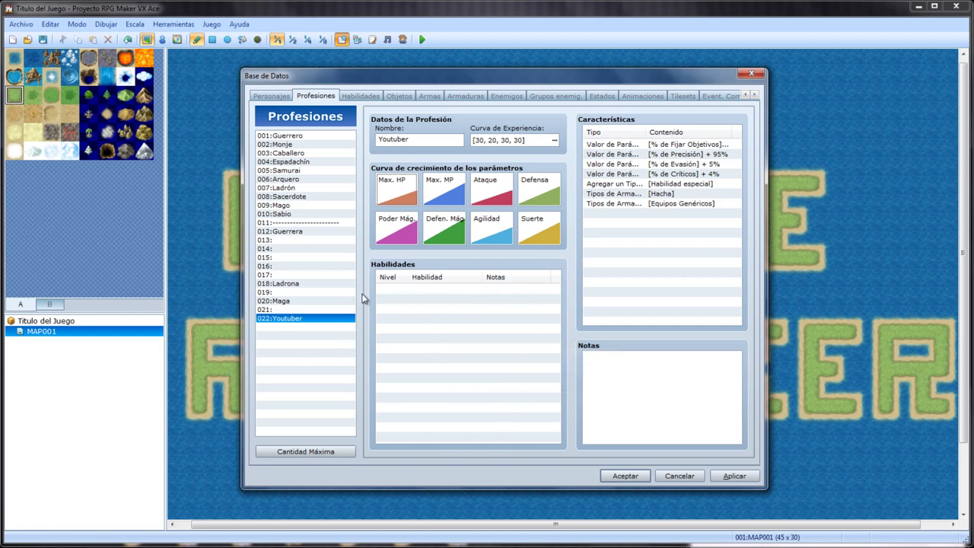
Add the skill 001:Atacar at level 1 to the Youtuber profession's Habilidades list
{"action": "double_click", "coordinate": [426, 289]}
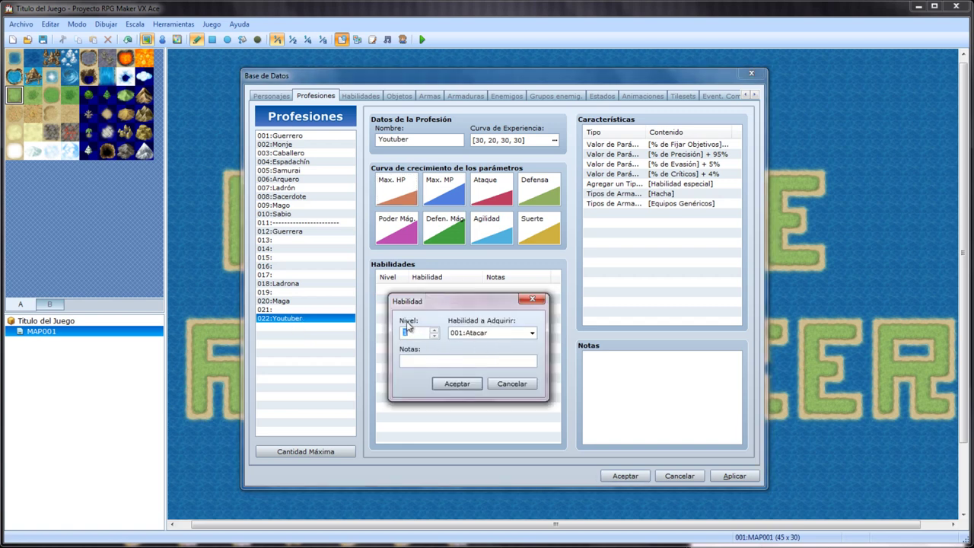
{"action": "left_click", "coordinate": [531, 333]}
{"action": "scroll", "coordinate": [530, 356], "scroll_direction": "down", "scroll_amount": 5}
{"action": "scroll", "coordinate": [530, 355], "scroll_direction": "up", "scroll_amount": 5}
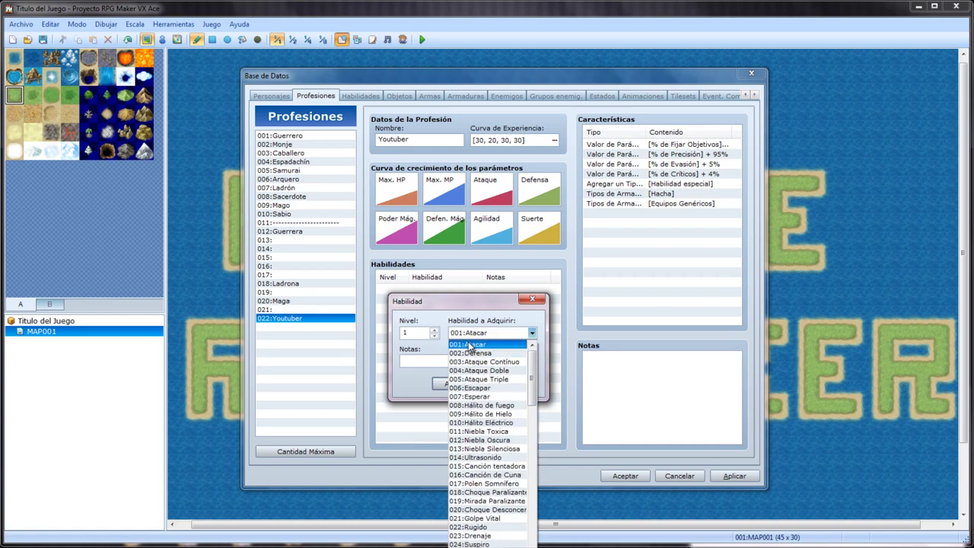
{"action": "left_click", "coordinate": [470, 345]}
{"action": "left_click", "coordinate": [457, 383]}
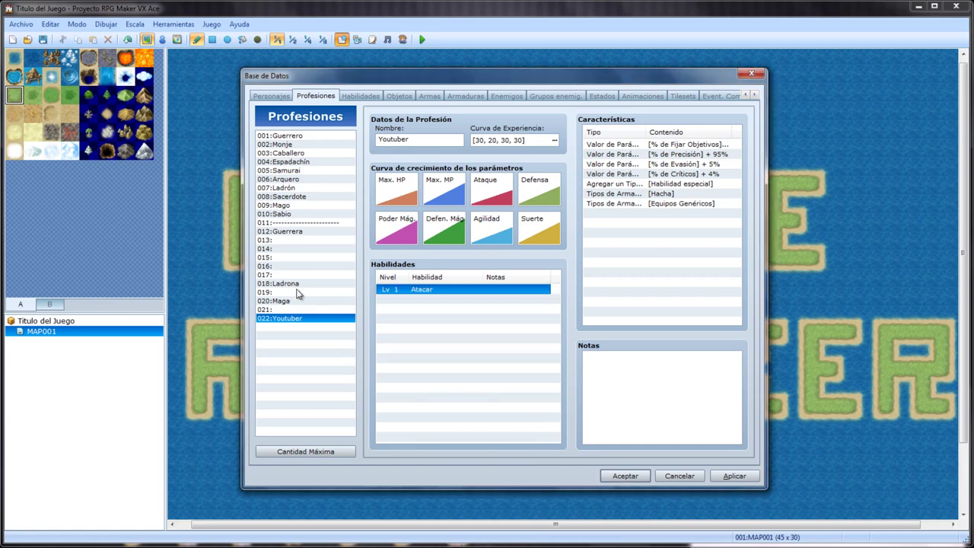
Add the skill 002:Defensa at level 1 to the Youtuber profession
{"action": "double_click", "coordinate": [420, 298]}
{"action": "left_click", "coordinate": [496, 333]}
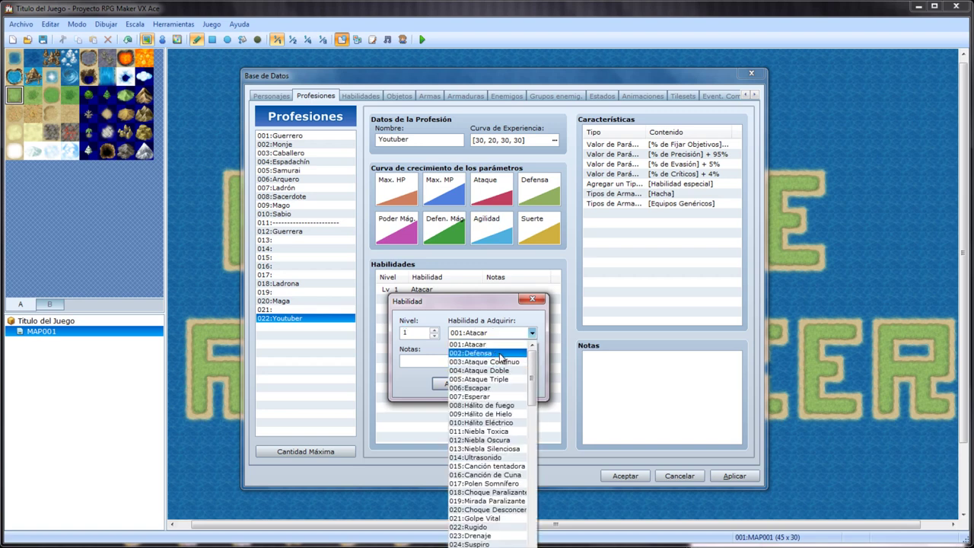
{"action": "left_click", "coordinate": [499, 353]}
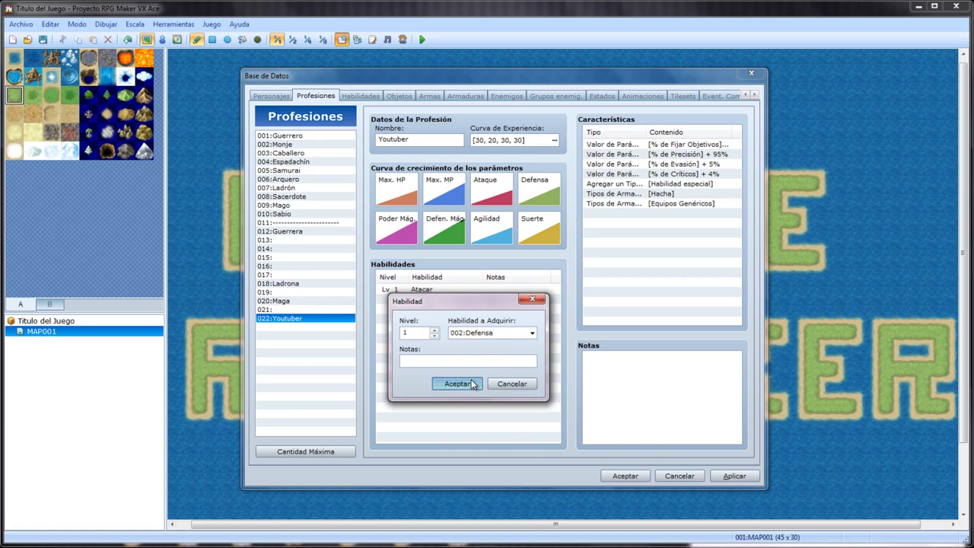
{"action": "left_click", "coordinate": [454, 383]}
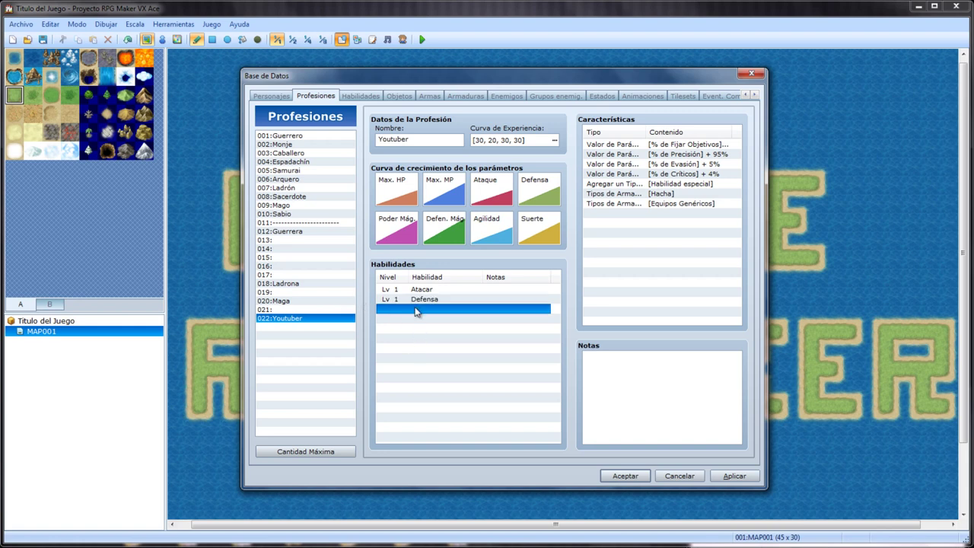
Add the skill 119:Espejo at level 5 to the Youtuber profession
{"action": "double_click", "coordinate": [416, 312]}
{"action": "left_click", "coordinate": [435, 330]}
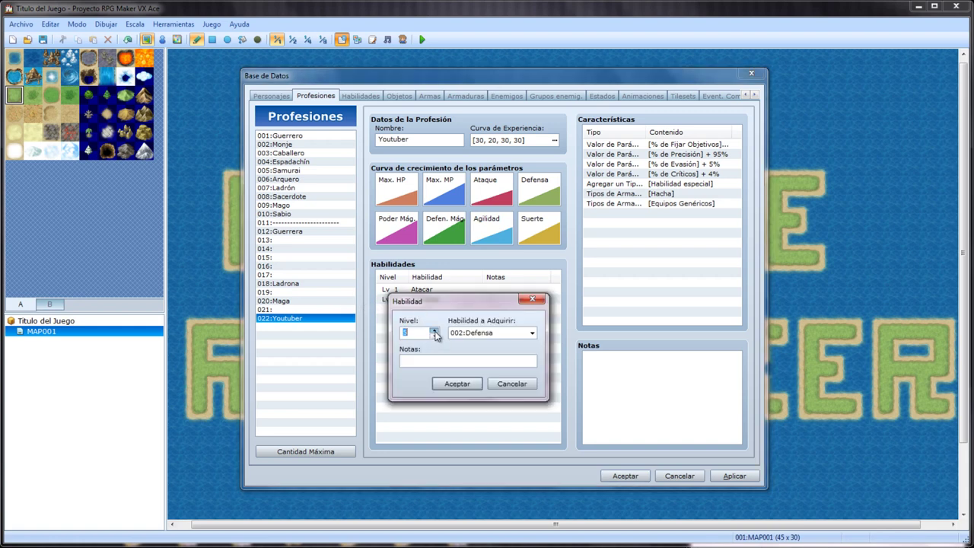
{"action": "left_click", "coordinate": [531, 332]}
{"action": "left_click_drag", "start_coordinate": [532, 348], "coordinate": [534, 545]}
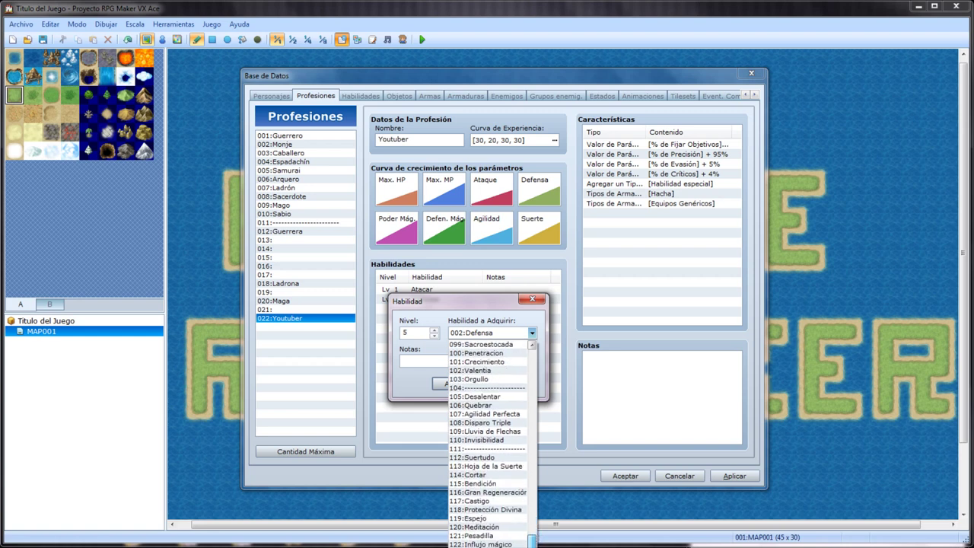
{"action": "left_click", "coordinate": [490, 518]}
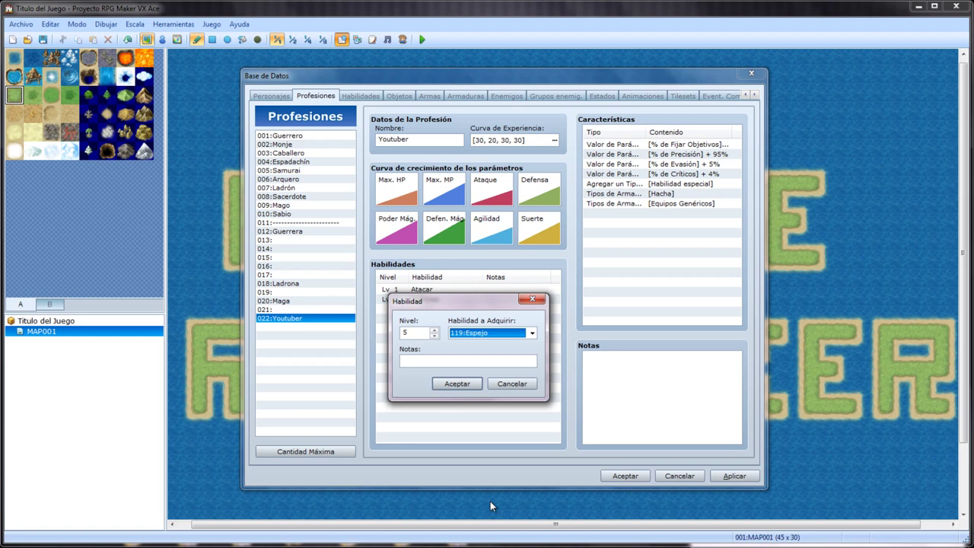
{"action": "left_click", "coordinate": [457, 383]}
Add the note ssdsd to the Youtuber profession's Espejo skill
{"action": "double_click", "coordinate": [424, 310]}
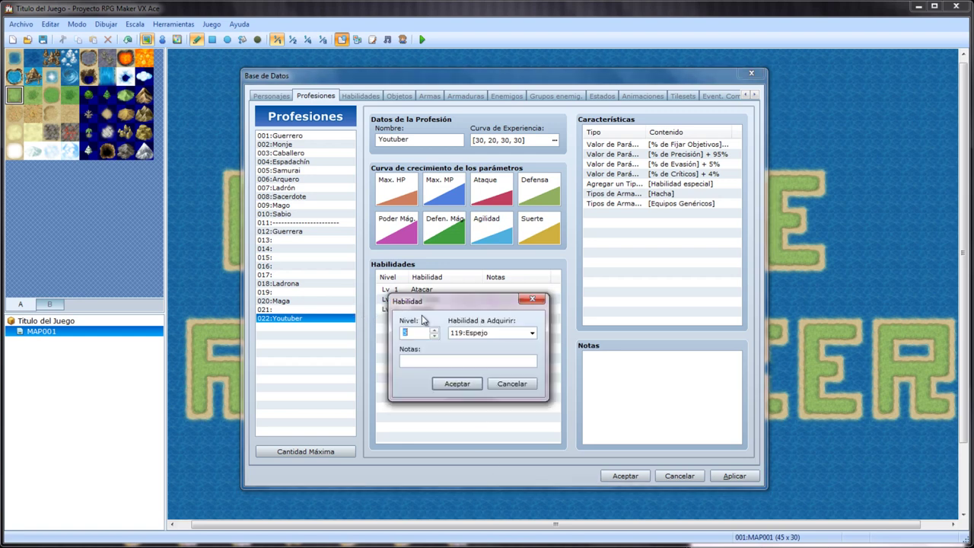
{"action": "left_click", "coordinate": [511, 383]}
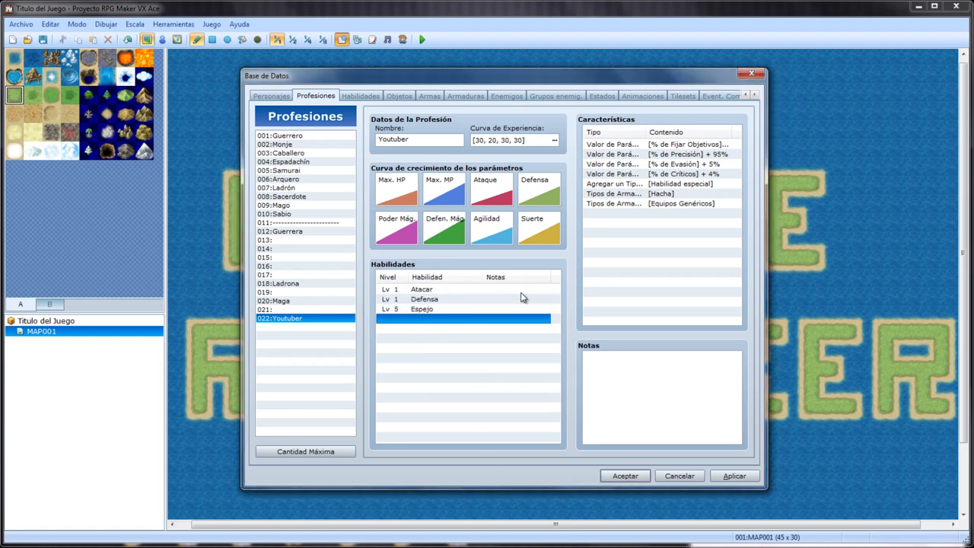
{"action": "double_click", "coordinate": [444, 318]}
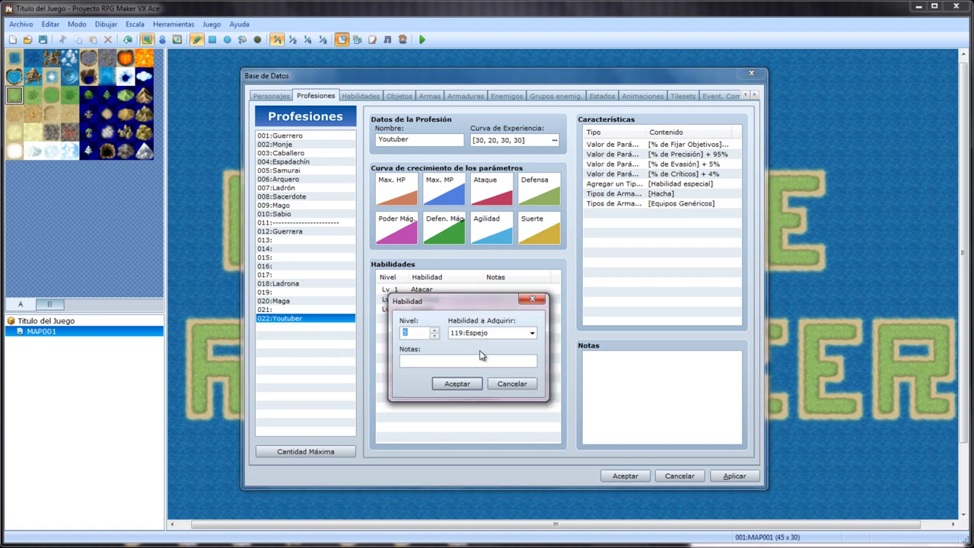
{"action": "left_click", "coordinate": [457, 383]}
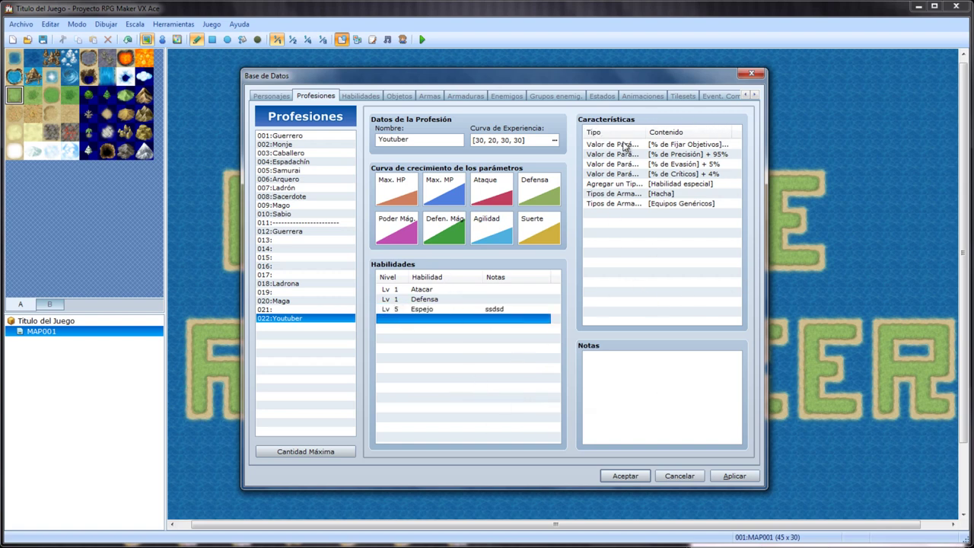
Review the kinds of characteristic available for the Youtuber profession, including Otro, Habilidades and Resistencia with Inmunidad de Estado, without adding one
{"action": "left_click", "coordinate": [654, 213]}
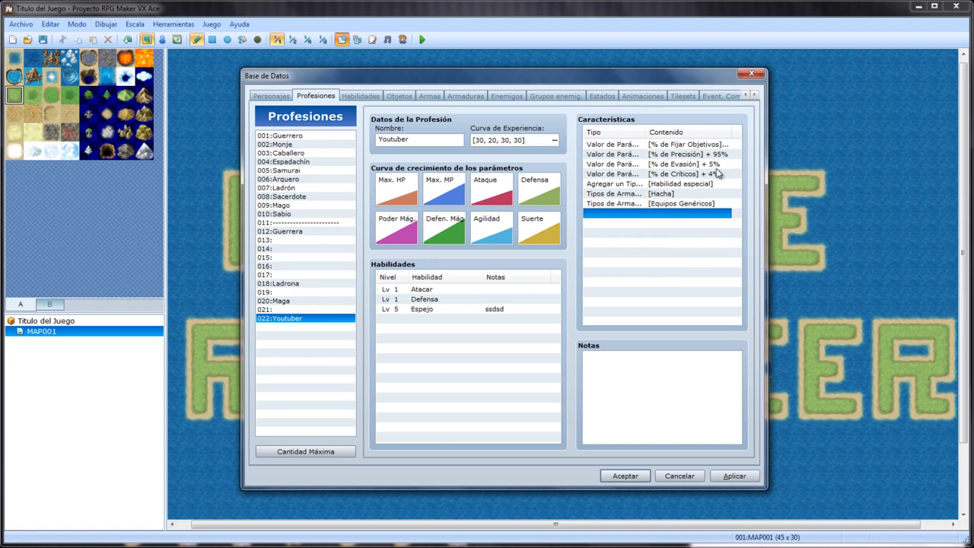
{"action": "double_click", "coordinate": [648, 214]}
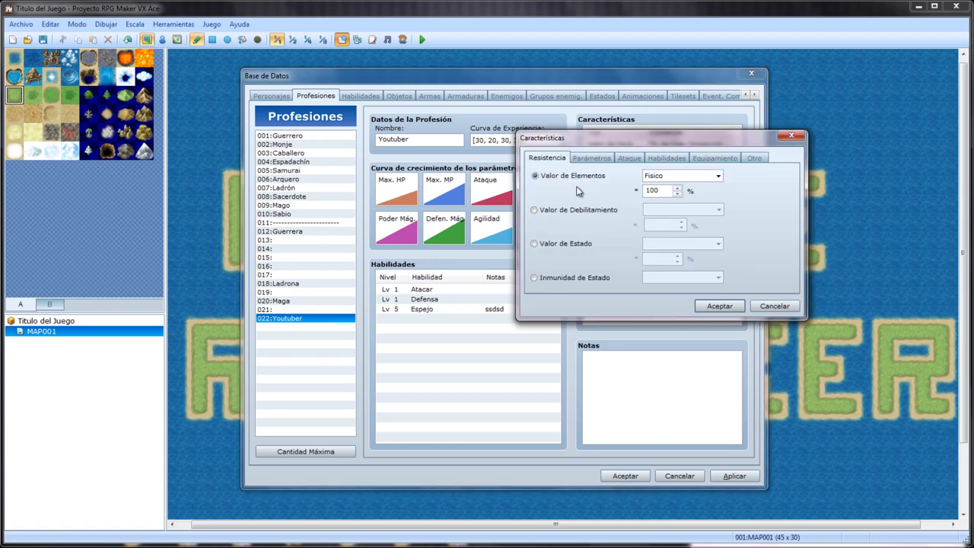
{"action": "left_click_drag", "start_coordinate": [619, 135], "coordinate": [412, 174]}
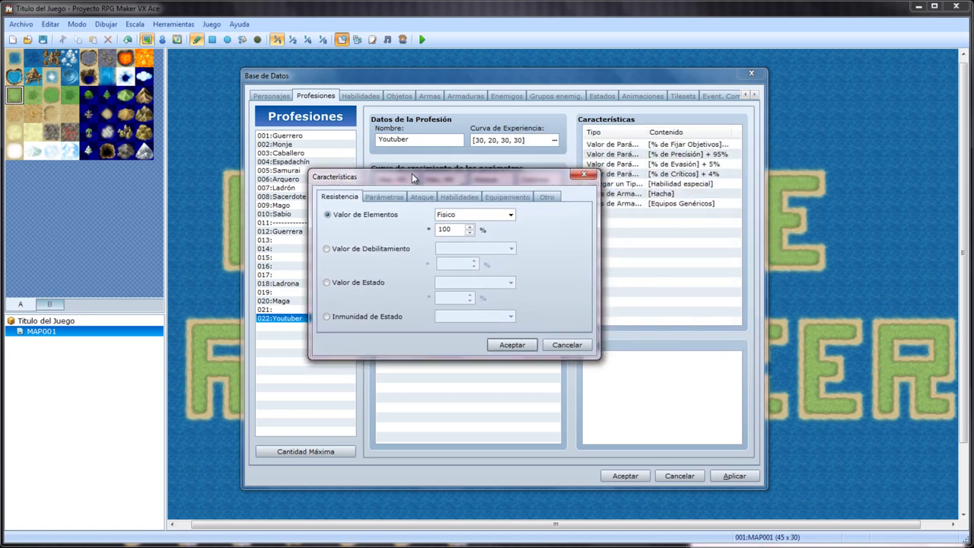
{"action": "left_click", "coordinate": [546, 197]}
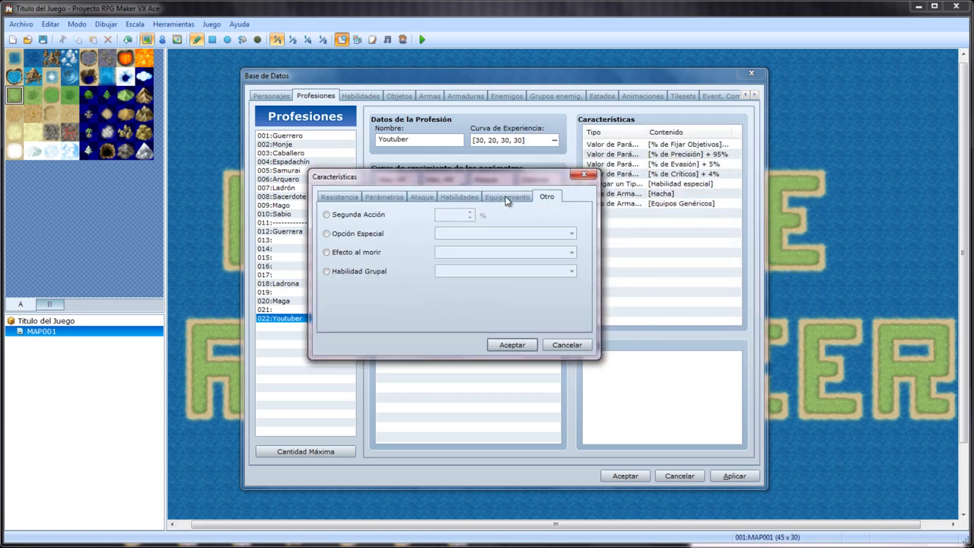
{"action": "left_click", "coordinate": [505, 197]}
{"action": "left_click", "coordinate": [460, 197]}
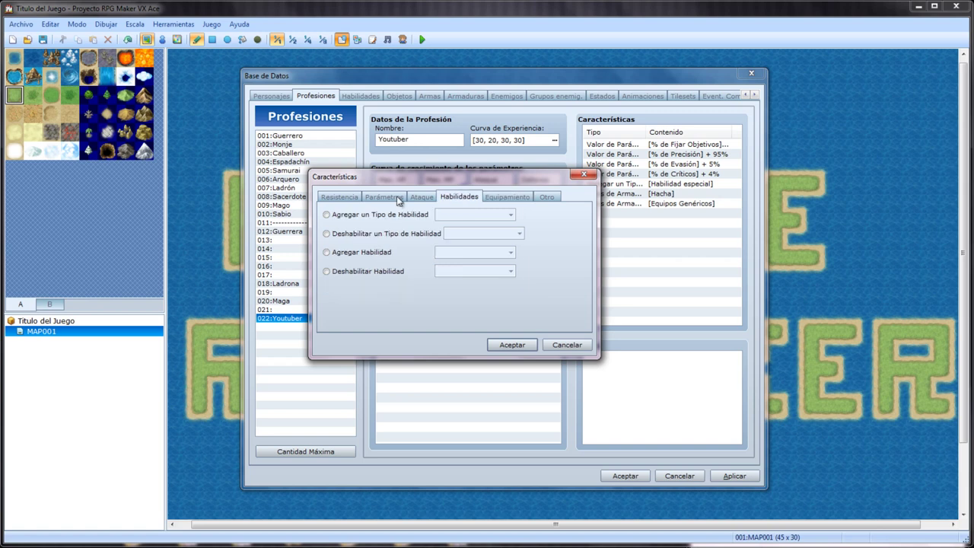
{"action": "left_click", "coordinate": [421, 197]}
{"action": "left_click", "coordinate": [384, 196]}
{"action": "left_click", "coordinate": [330, 199]}
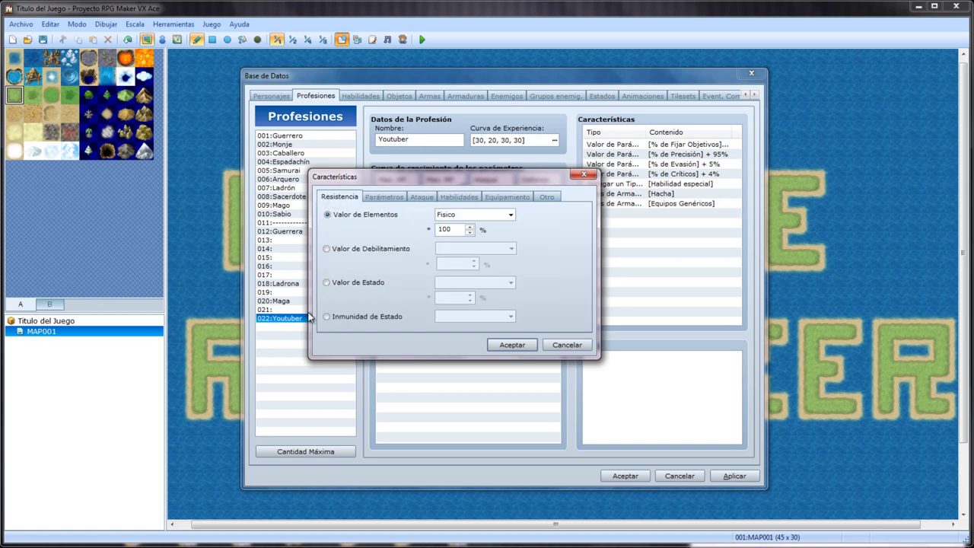
{"action": "left_click", "coordinate": [340, 317]}
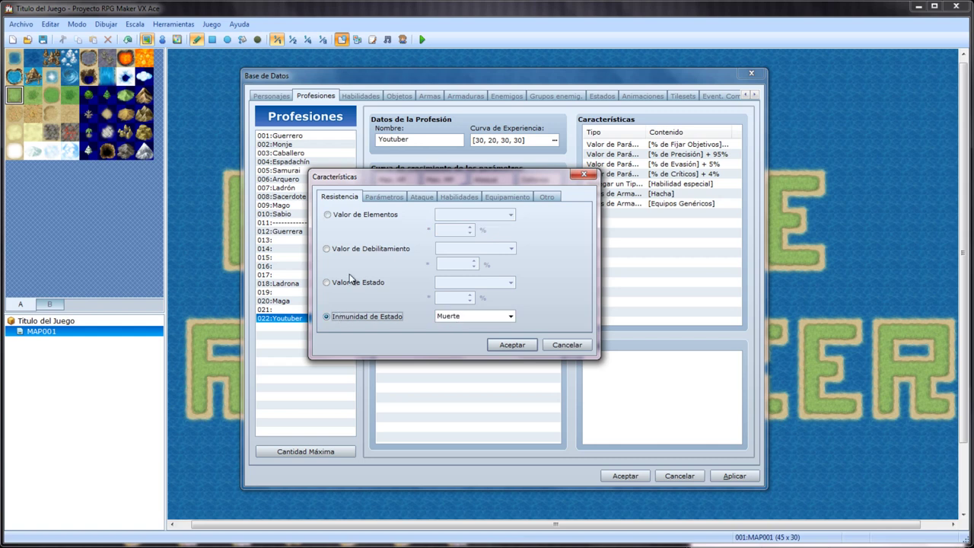
{"action": "left_click", "coordinate": [568, 344]}
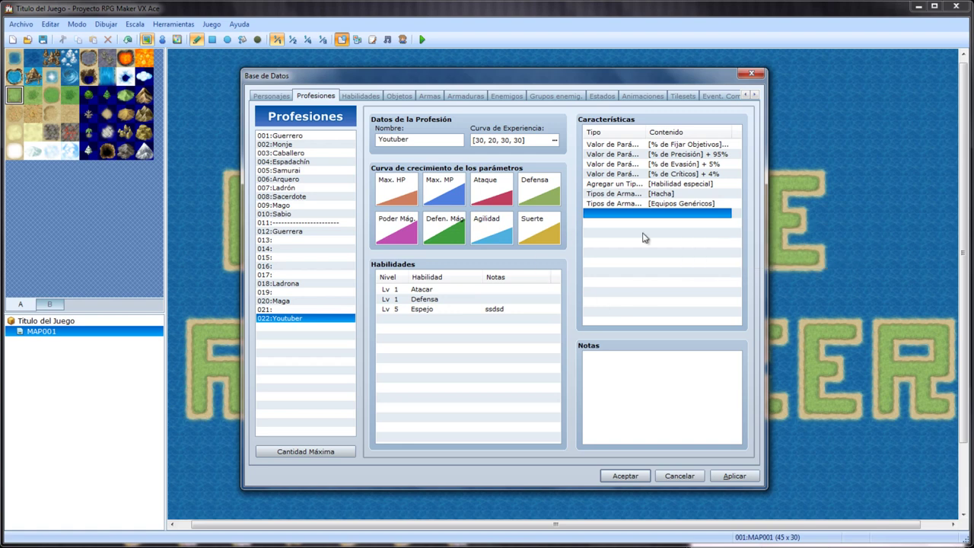
Delete the Equipos Genéricos armour type from the Youtuber profession's Características list
{"action": "left_click", "coordinate": [612, 205]}
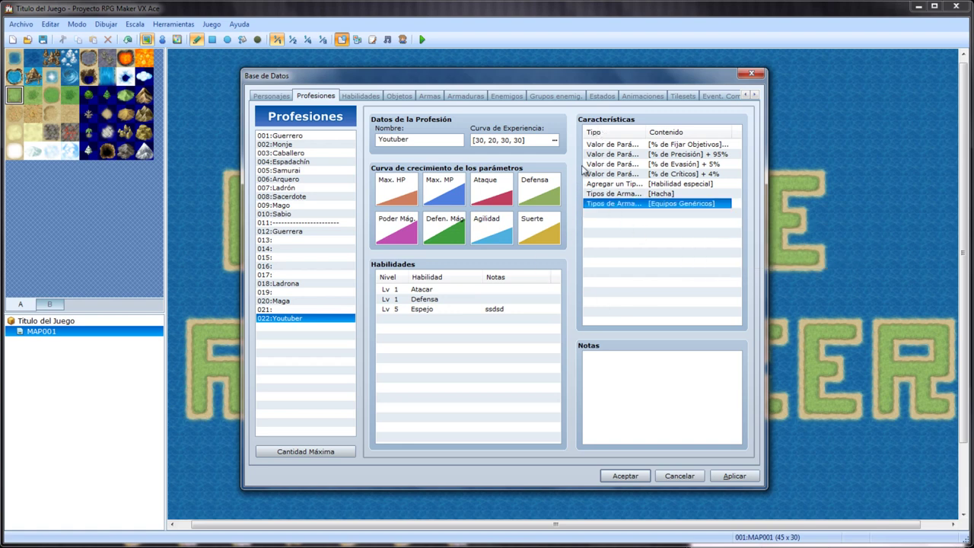
{"action": "right_click", "coordinate": [627, 207]}
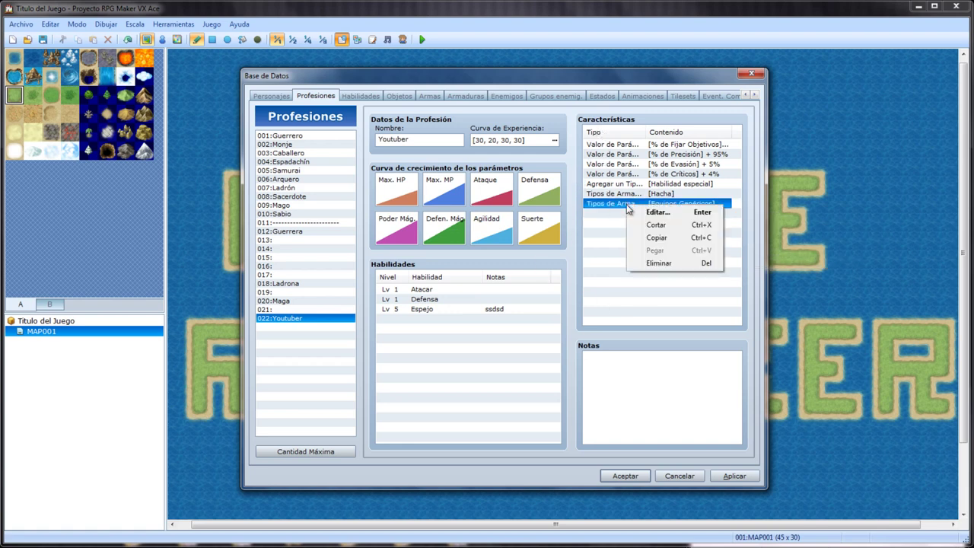
{"action": "left_click", "coordinate": [655, 263]}
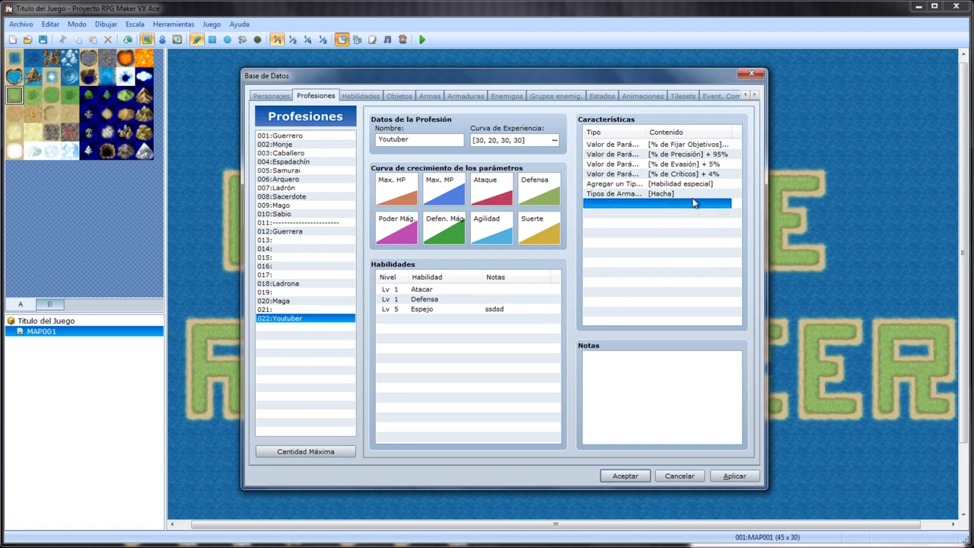
{"action": "right_click", "coordinate": [617, 195]}
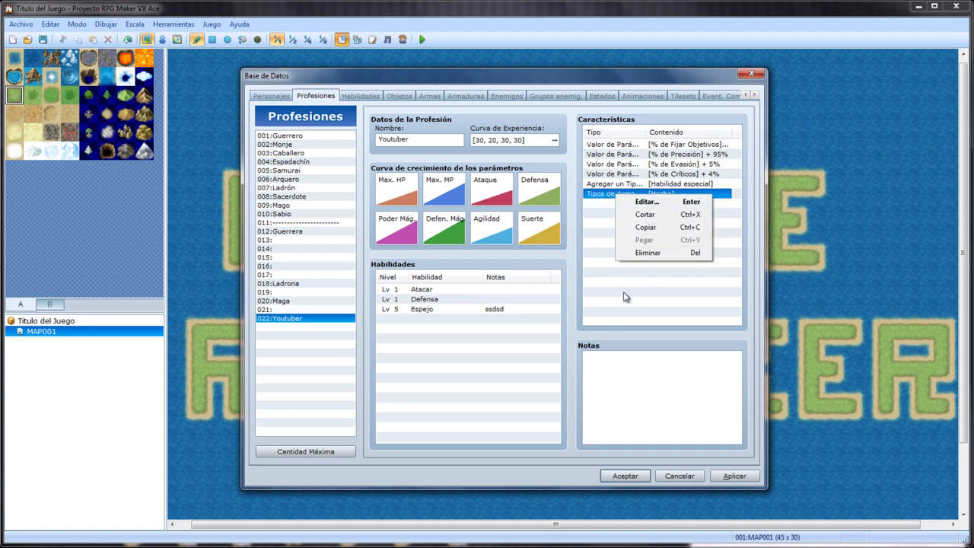
{"action": "left_click", "coordinate": [630, 203]}
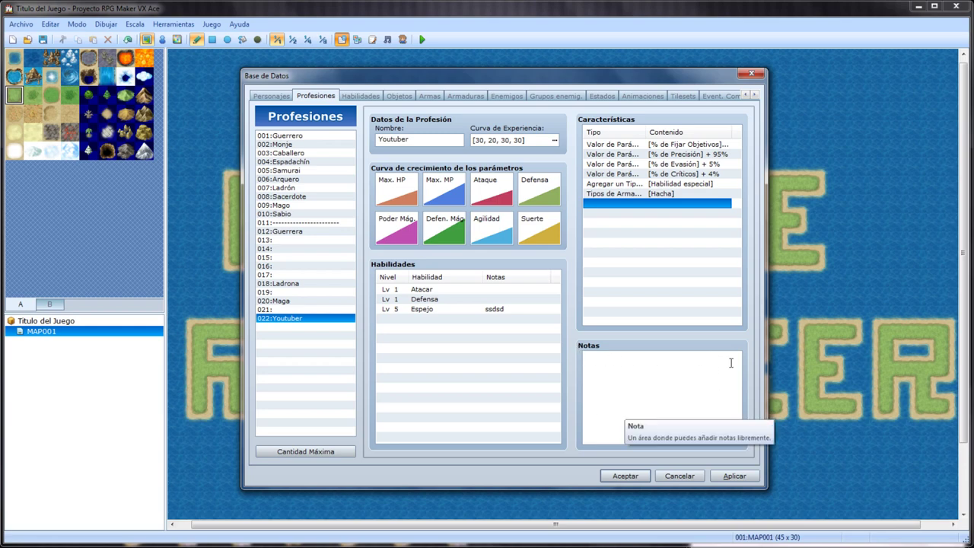
{"action": "left_click", "coordinate": [316, 96]}
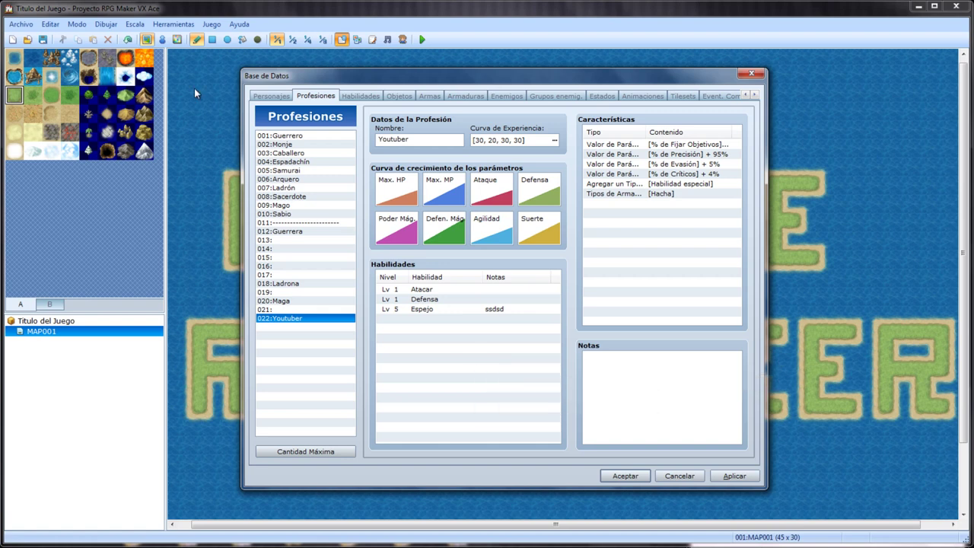
{"action": "left_click", "coordinate": [270, 96]}
{"action": "left_click", "coordinate": [312, 95]}
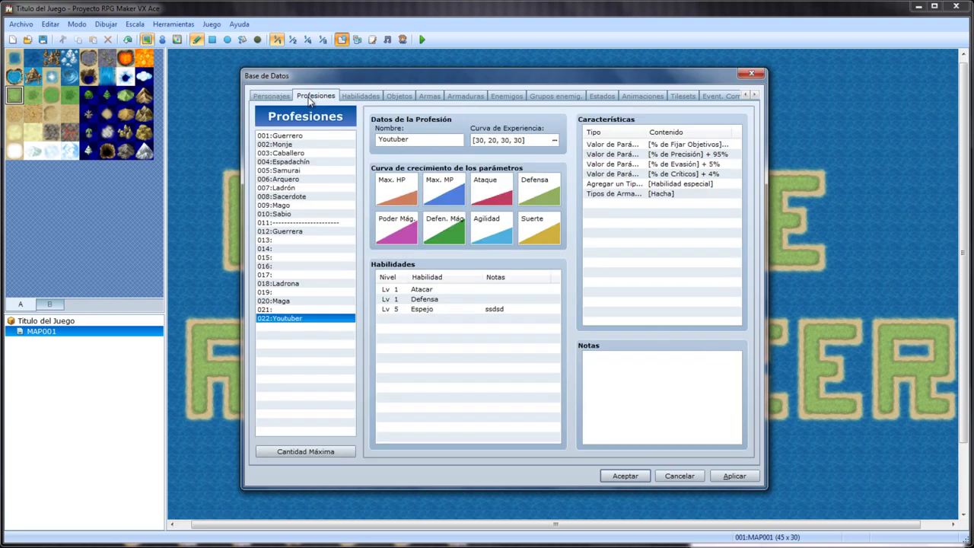